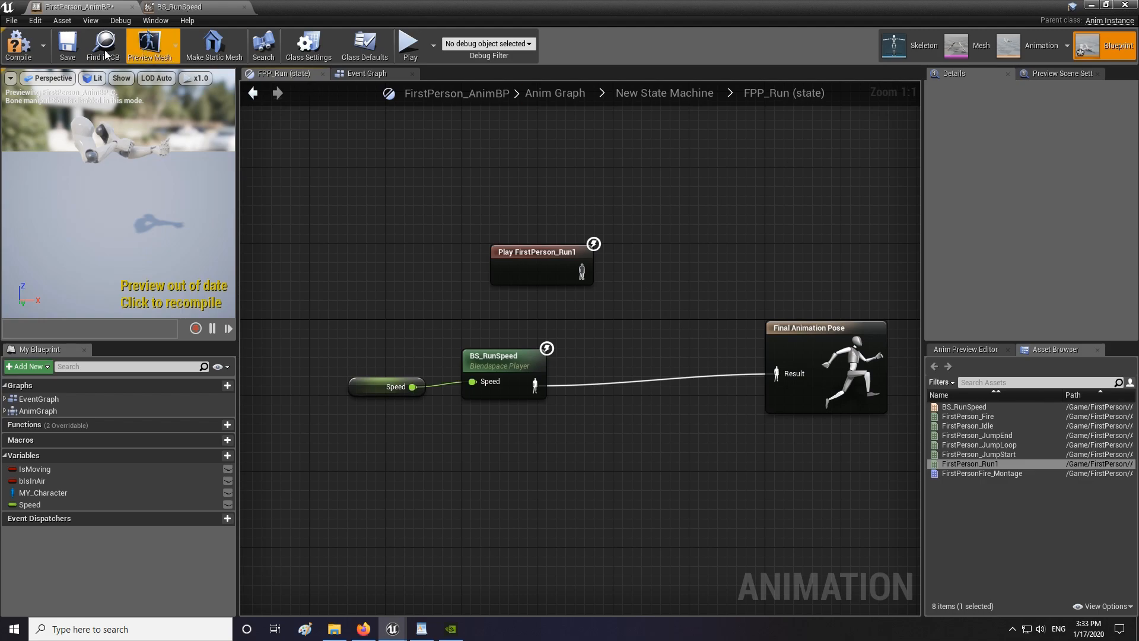
- Compile and save the FirstPerson_AnimBP animation blueprint, and return to the level editor
{"action": "left_click", "coordinate": [19, 44]}
{"action": "left_click", "coordinate": [67, 45]}
{"action": "left_click", "coordinate": [1091, 6]}
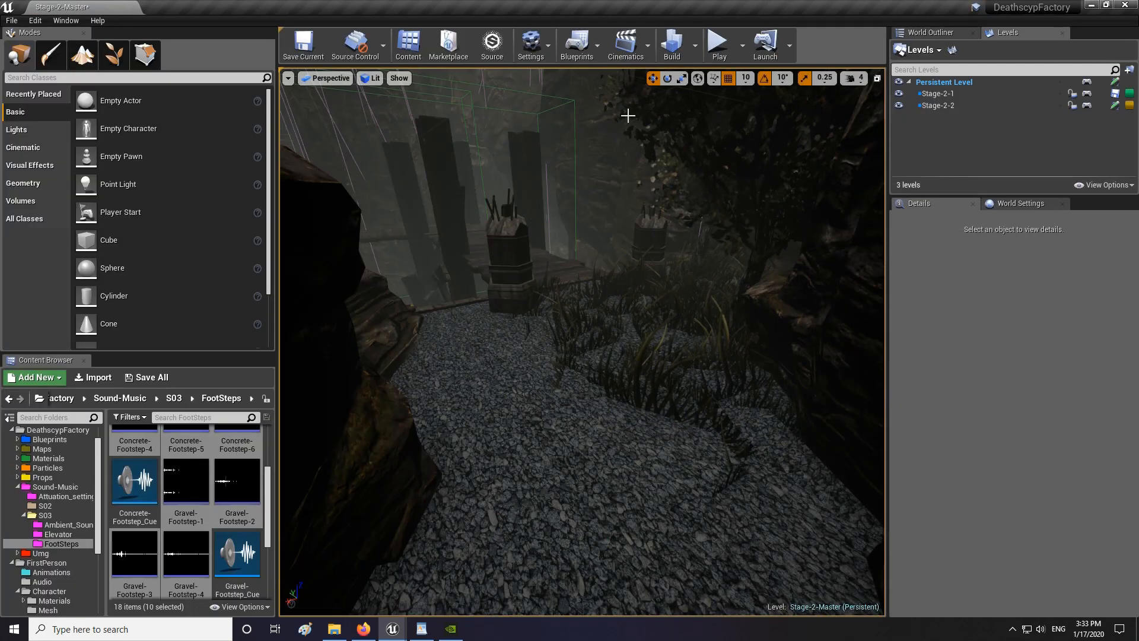
- Playtest the Stage-2-Master level by moving forward over the wooden bridge and gravel path, and end the session
{"action": "left_click", "coordinate": [719, 43]}
{"action": "key", "text": "w"}
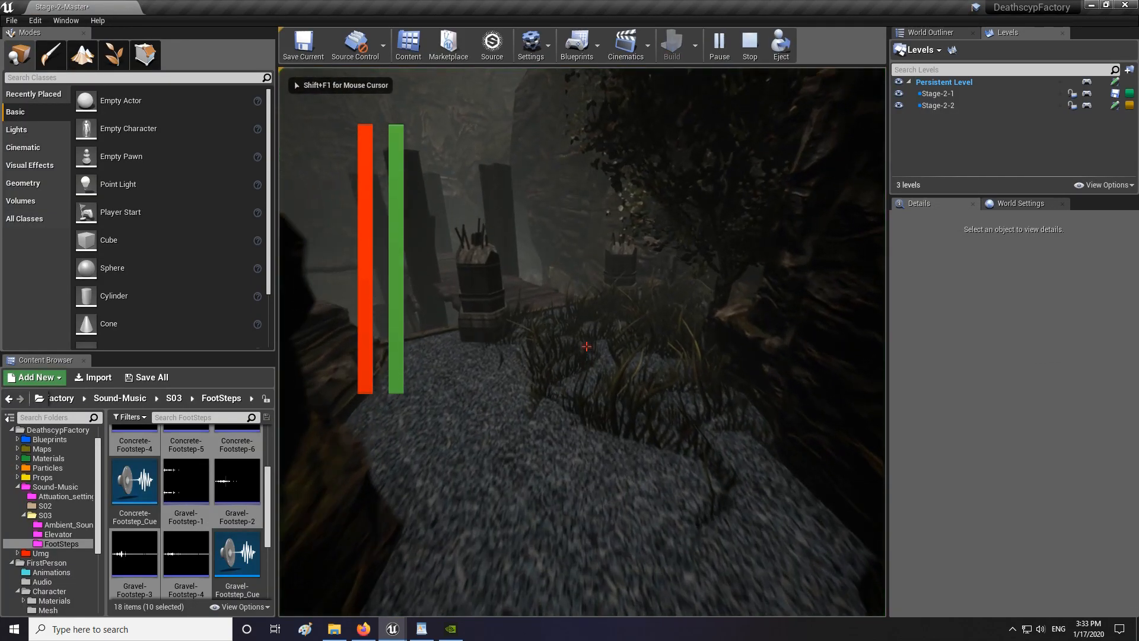
{"action": "key", "text": "w"}
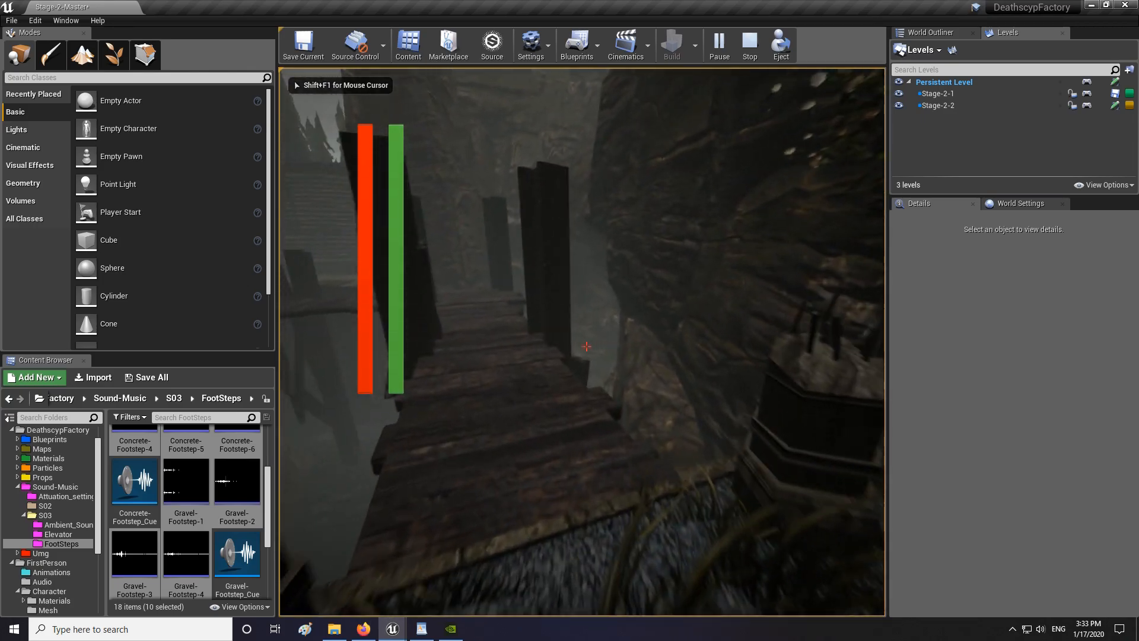
{"action": "key", "text": "w"}
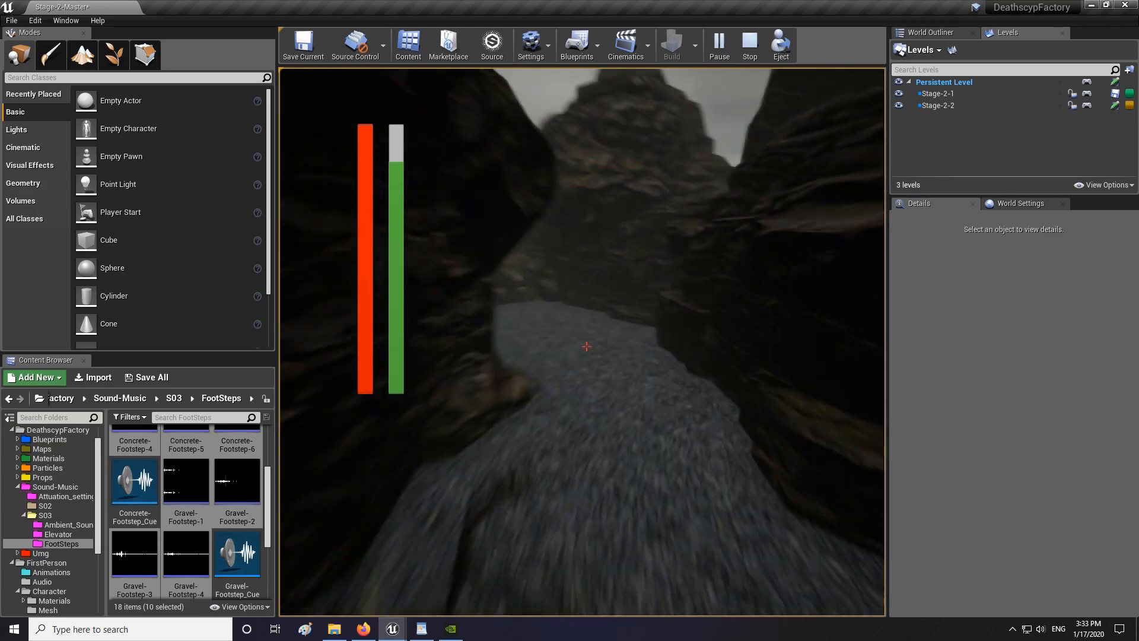
{"action": "key", "text": "Escape"}
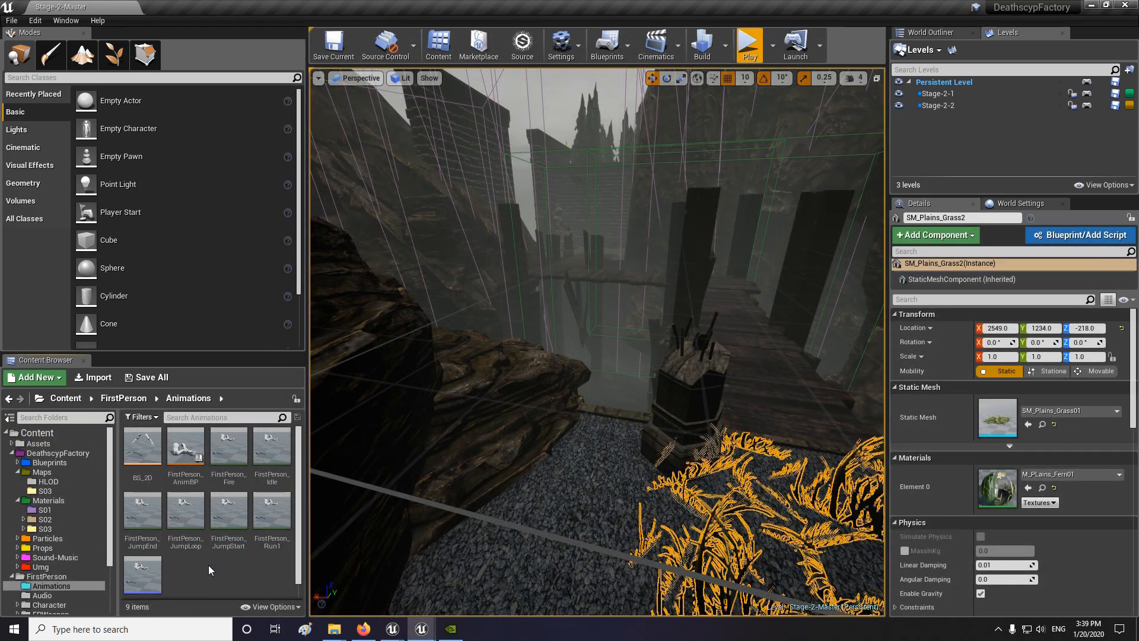
- Create a Blend Space 1D in the FirstPerson Animations folder using SK_Mannequin_Arms_Skeleton
{"action": "right_click", "coordinate": [194, 569]}
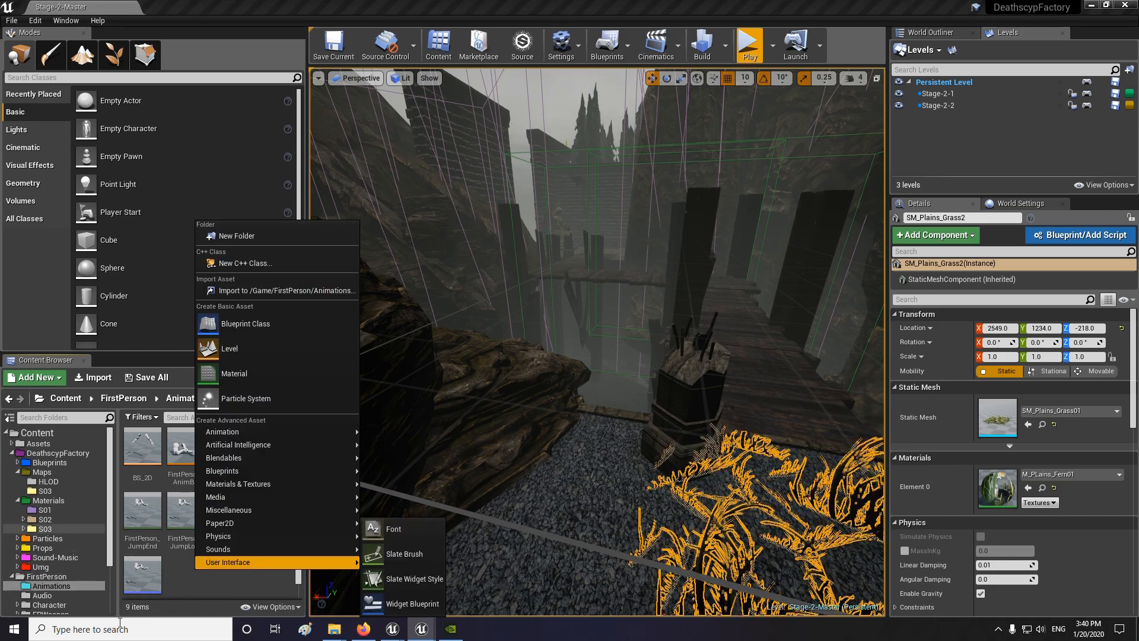
{"action": "left_click", "coordinate": [192, 582]}
{"action": "right_click", "coordinate": [180, 573]}
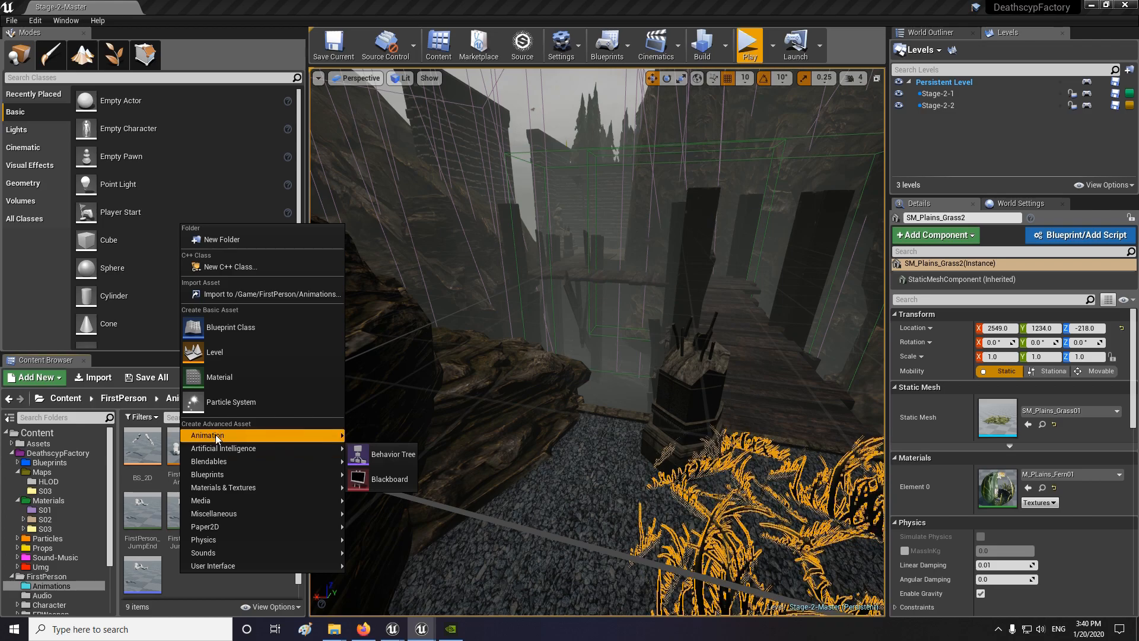
{"action": "mouse_move", "coordinate": [214, 435]}
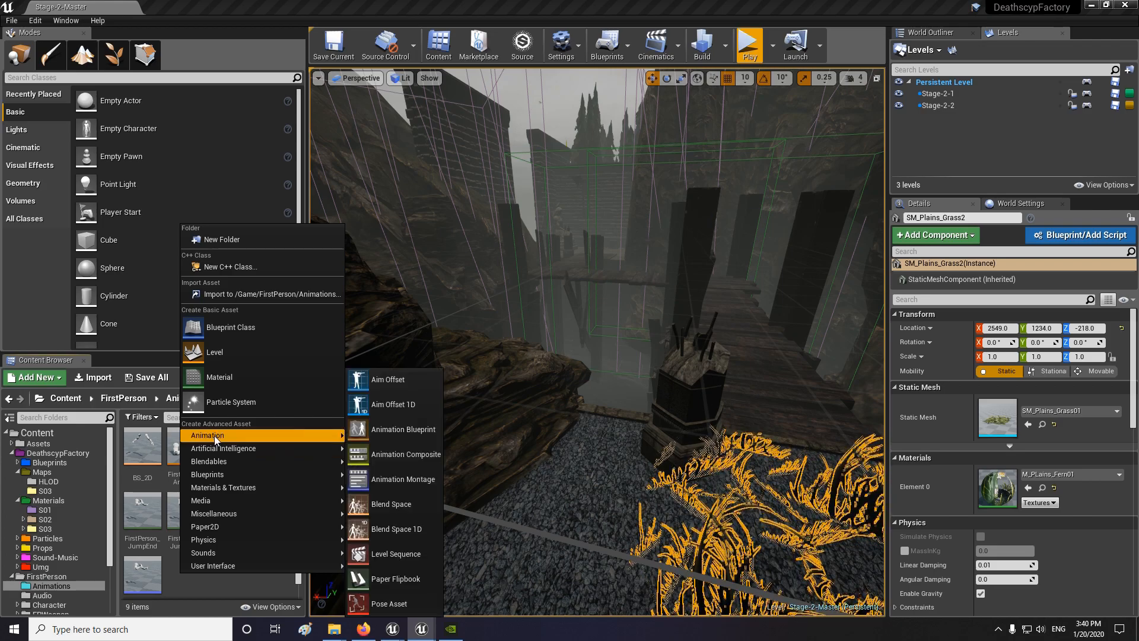
{"action": "left_click", "coordinate": [405, 528]}
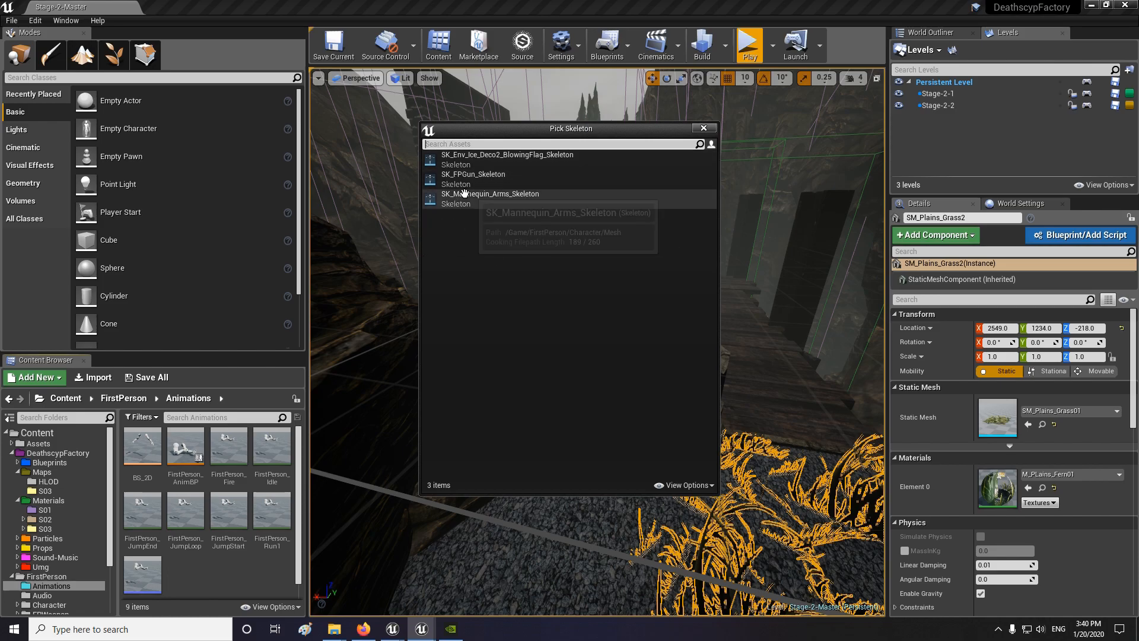
{"action": "left_click", "coordinate": [492, 205]}
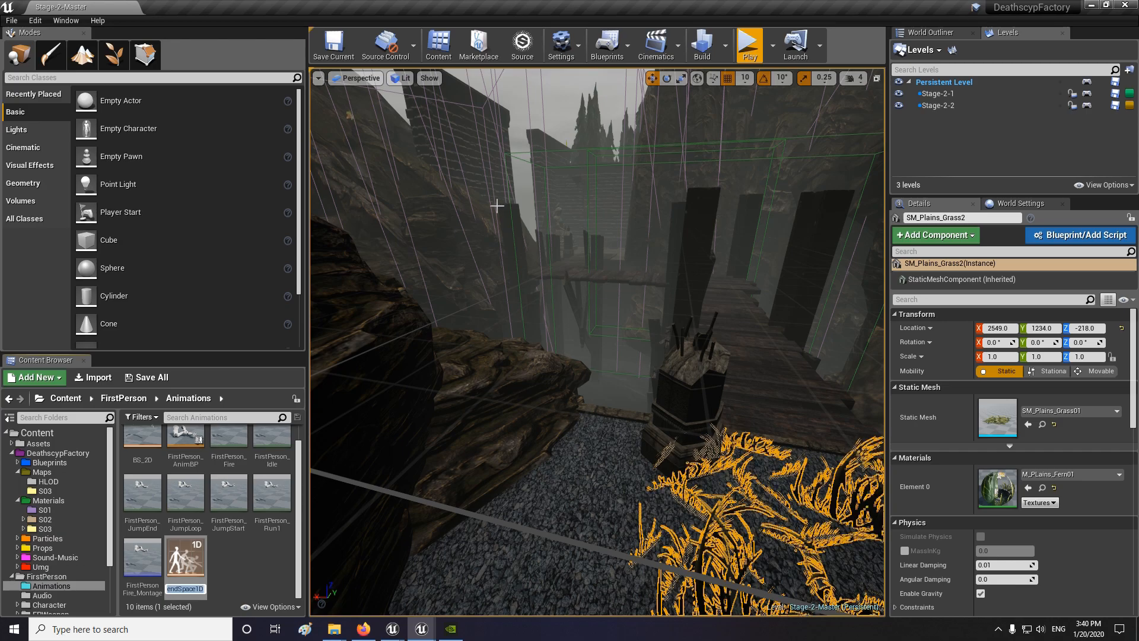
- Name the new blend space BS_Speed and save all unsaved assets
{"action": "type", "text": "BS"}
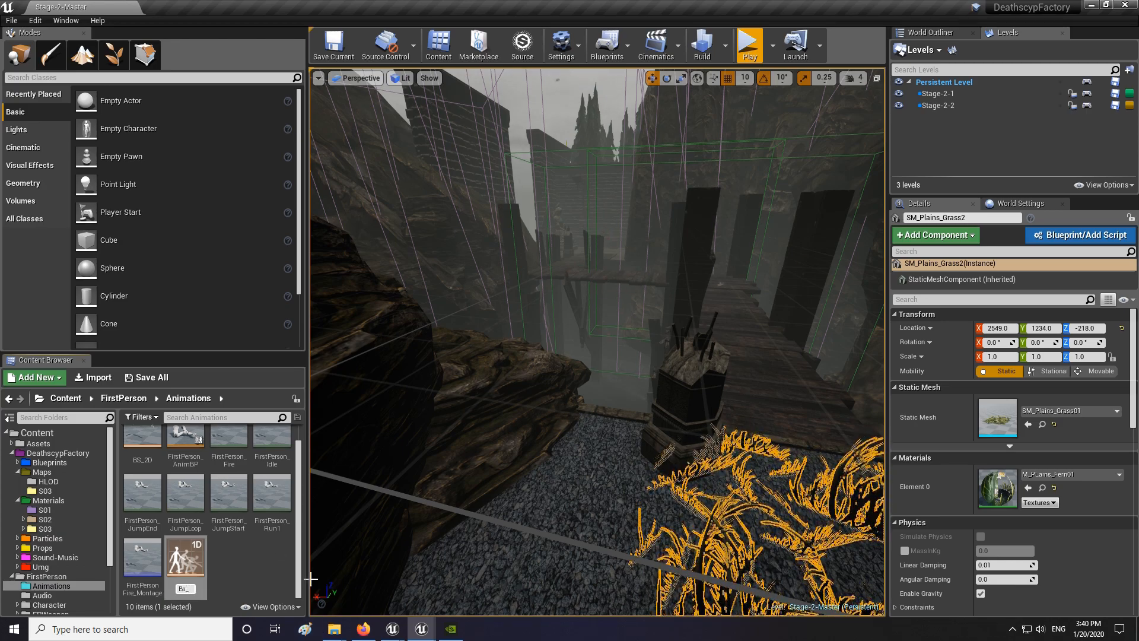
{"action": "type", "text": "_"}
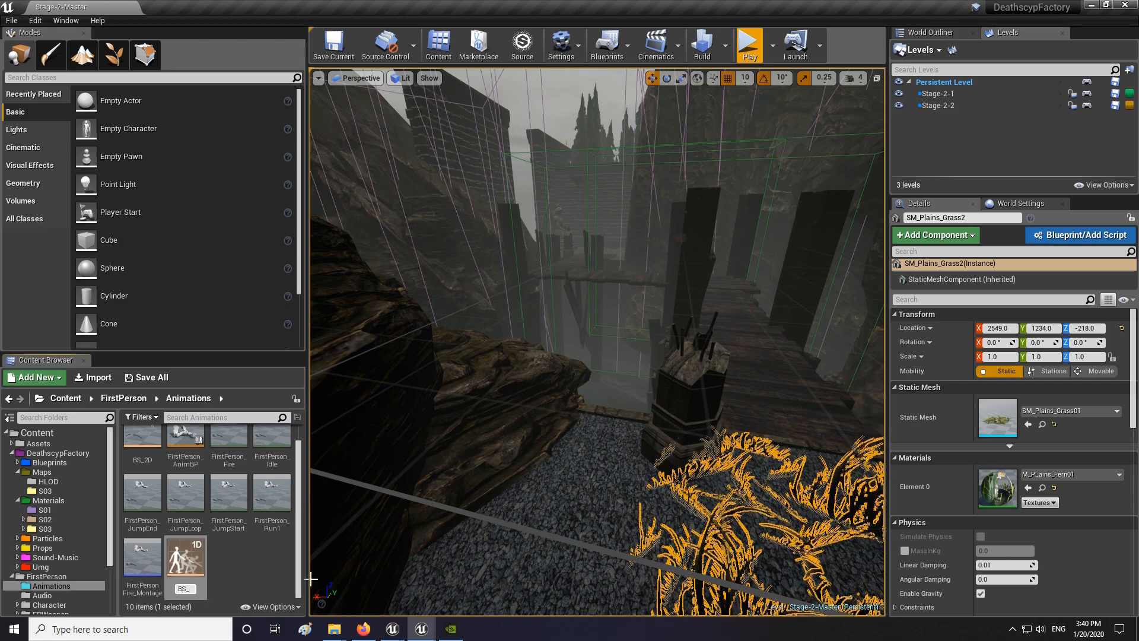
{"action": "type", "text": "Speed"}
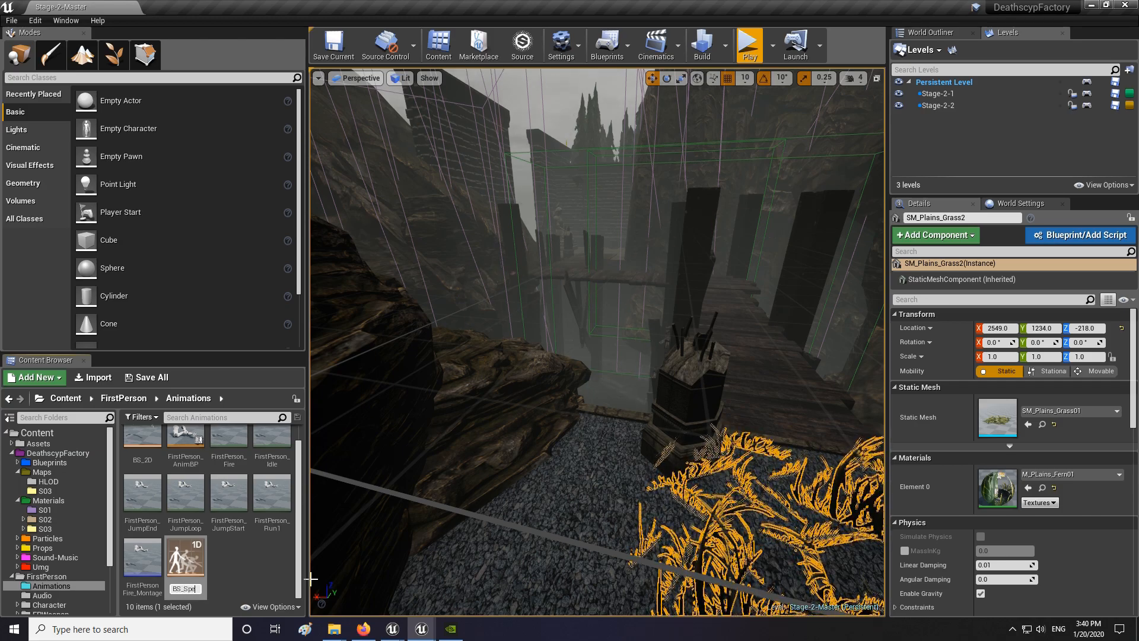
{"action": "key", "text": "Return"}
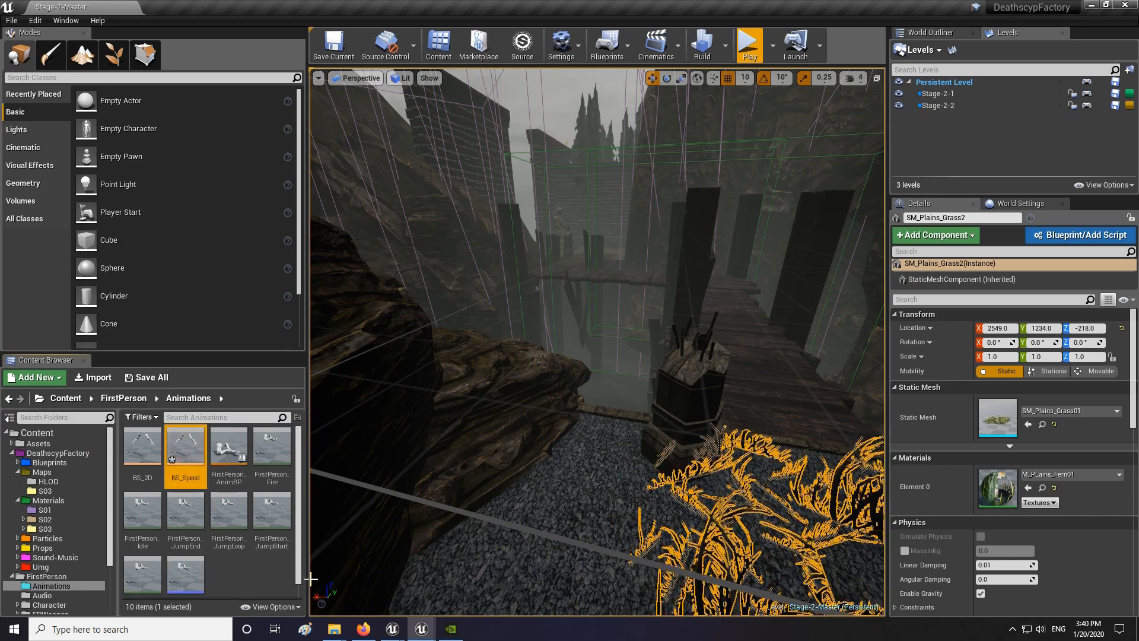
{"action": "left_click", "coordinate": [148, 379]}
{"action": "left_click", "coordinate": [675, 423]}
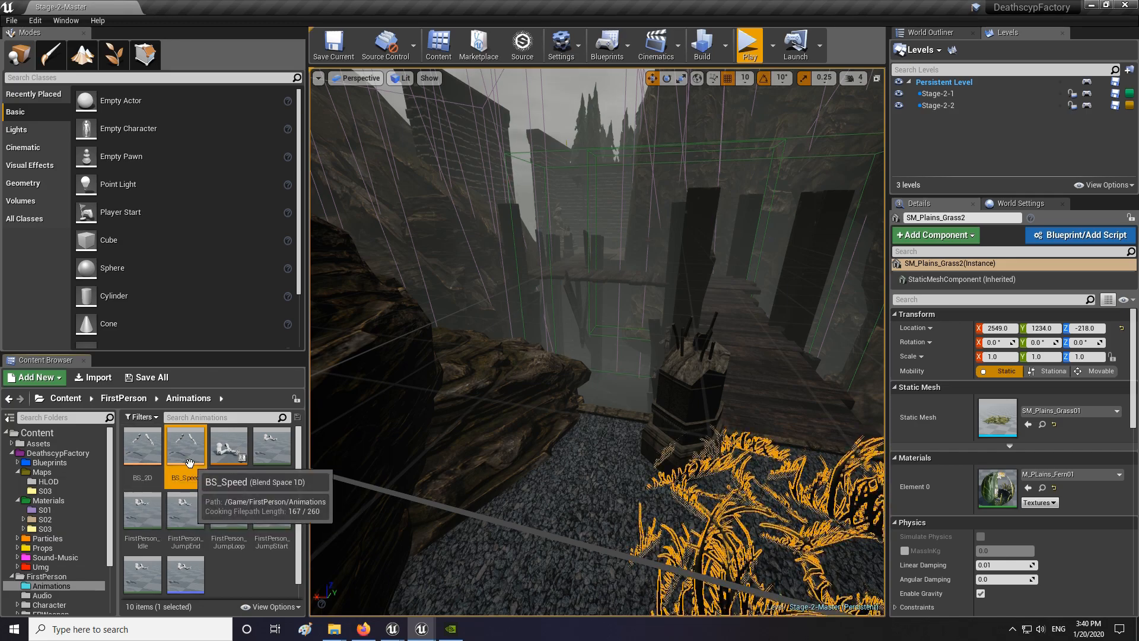
- Open the BS_Speed blend space and name its horizontal axis Speed
{"action": "double_click", "coordinate": [198, 478]}
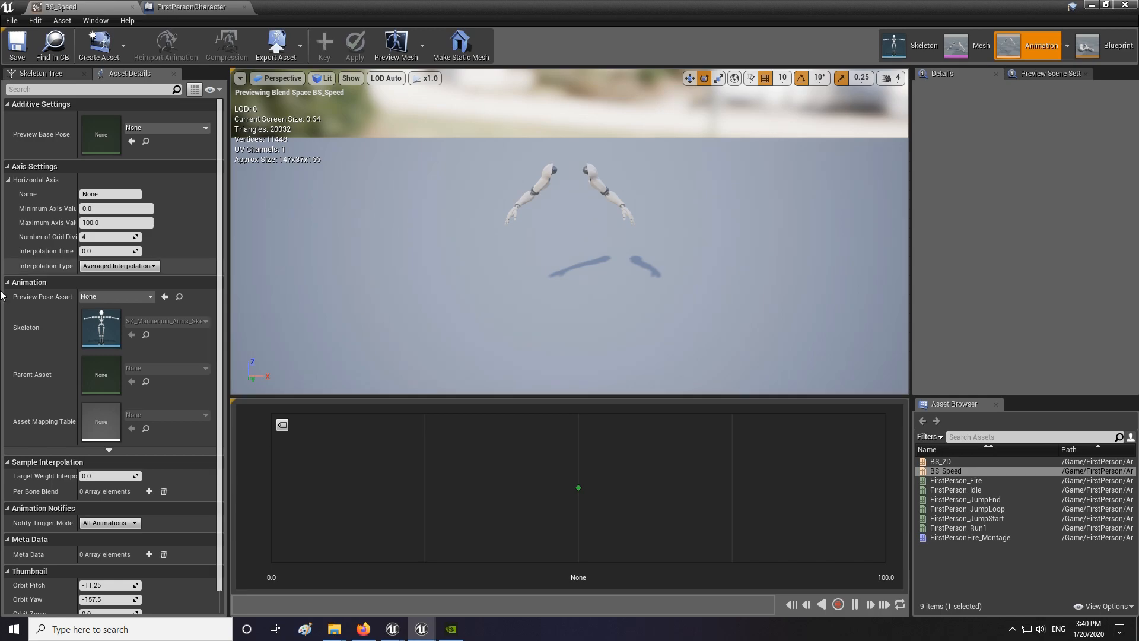
{"action": "right_click_drag", "start_coordinate": [580, 274], "coordinate": [697, 395]}
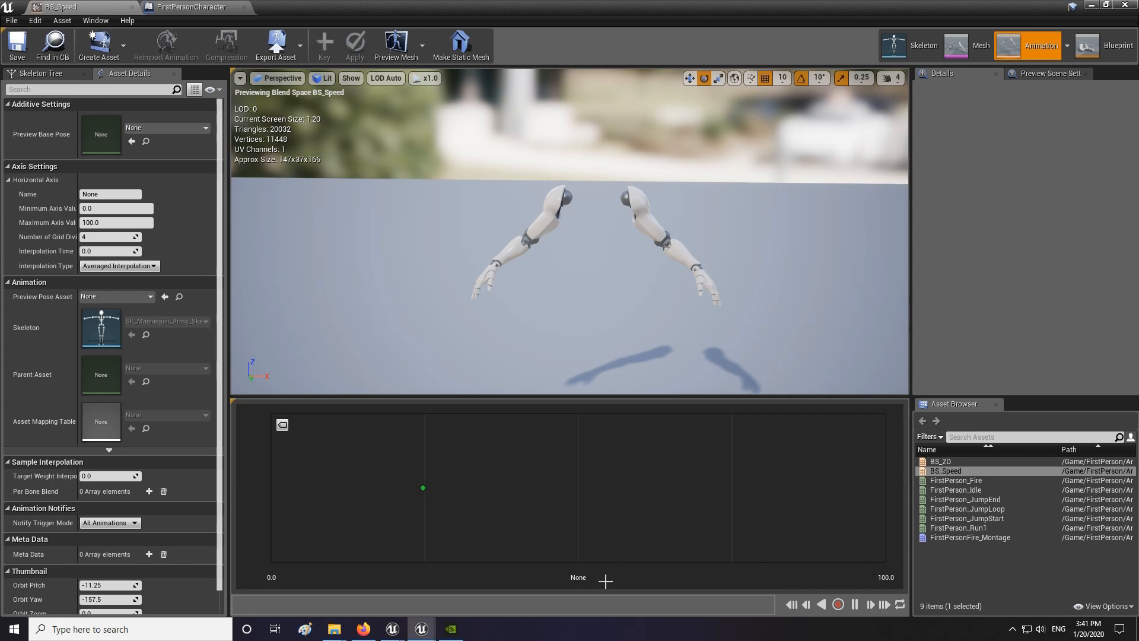
{"action": "left_click", "coordinate": [96, 193]}
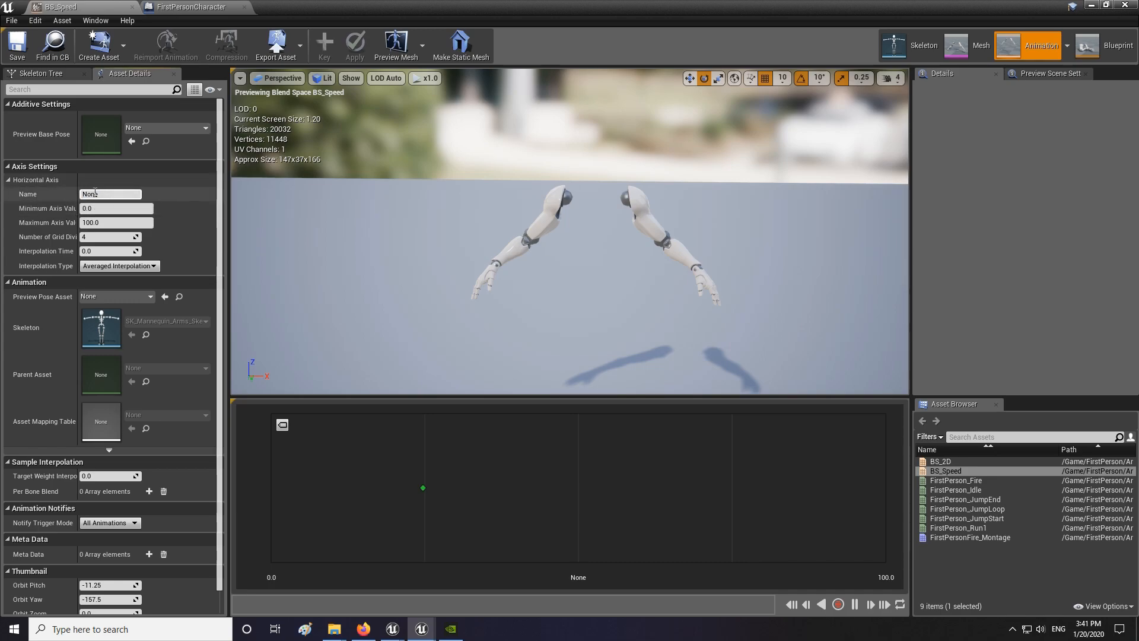
{"action": "type", "text": "Speed"}
{"action": "key", "text": "Return"}
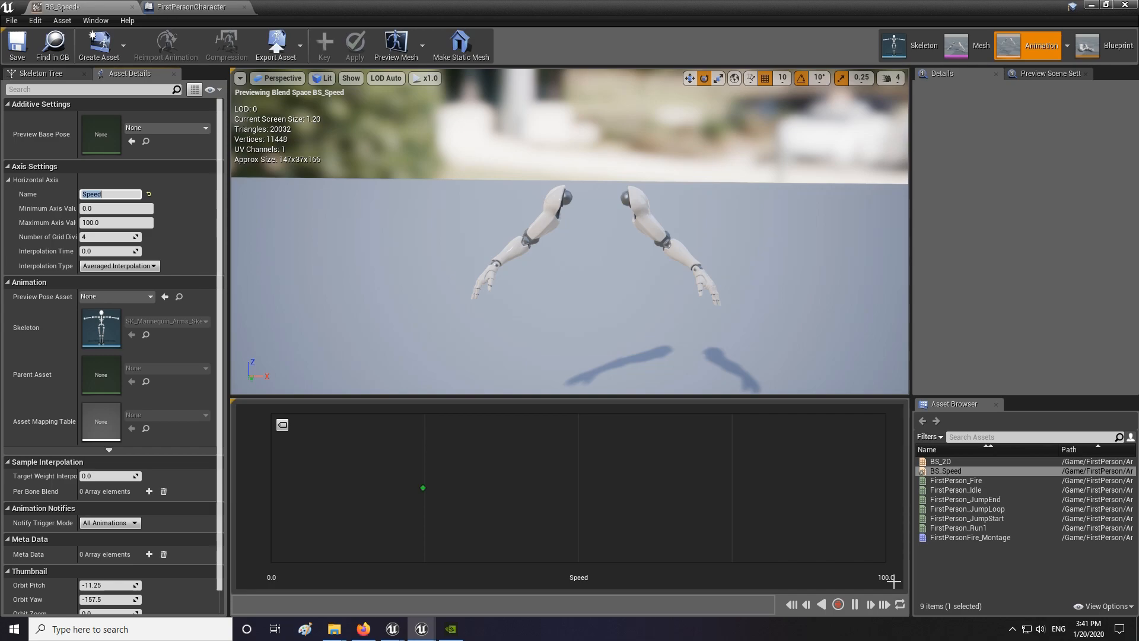
- Check the Sprint Speed default in FirstPersonCharacter and set the maximum axis value of BS_Speed to 600
{"action": "left_click", "coordinate": [191, 7]}
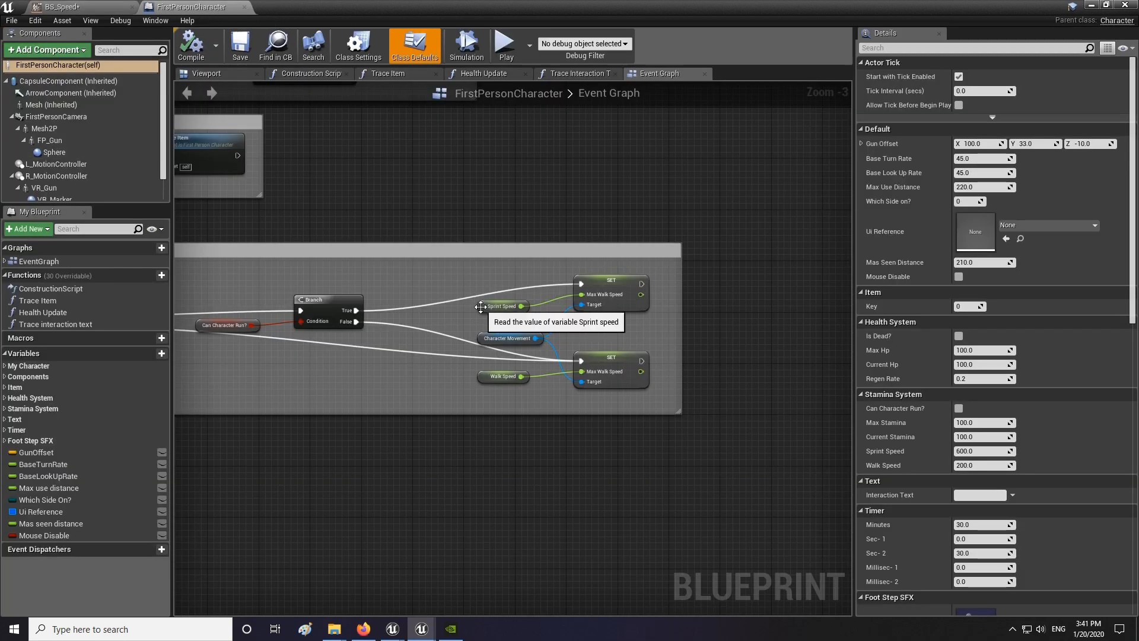
{"action": "left_click", "coordinate": [501, 306]}
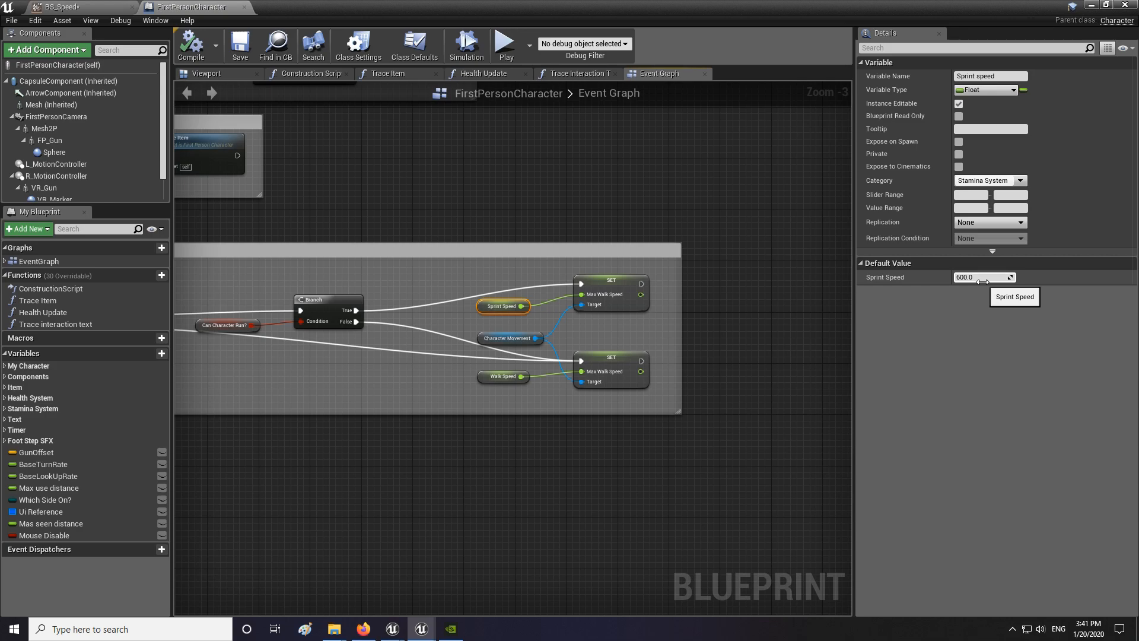
{"action": "left_click", "coordinate": [60, 7]}
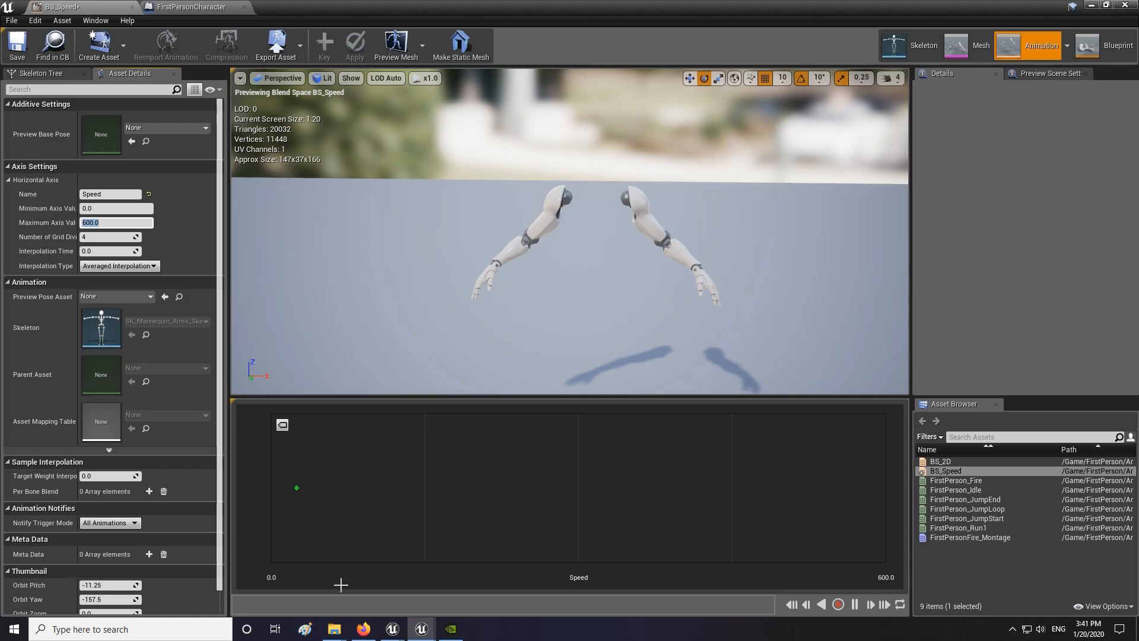
- Move the preview point along the empty Speed axis, review the FirstPerson_Run1 animation and return to BS_Speed
{"action": "left_click", "coordinate": [295, 486]}
{"action": "key", "text": "shift"}
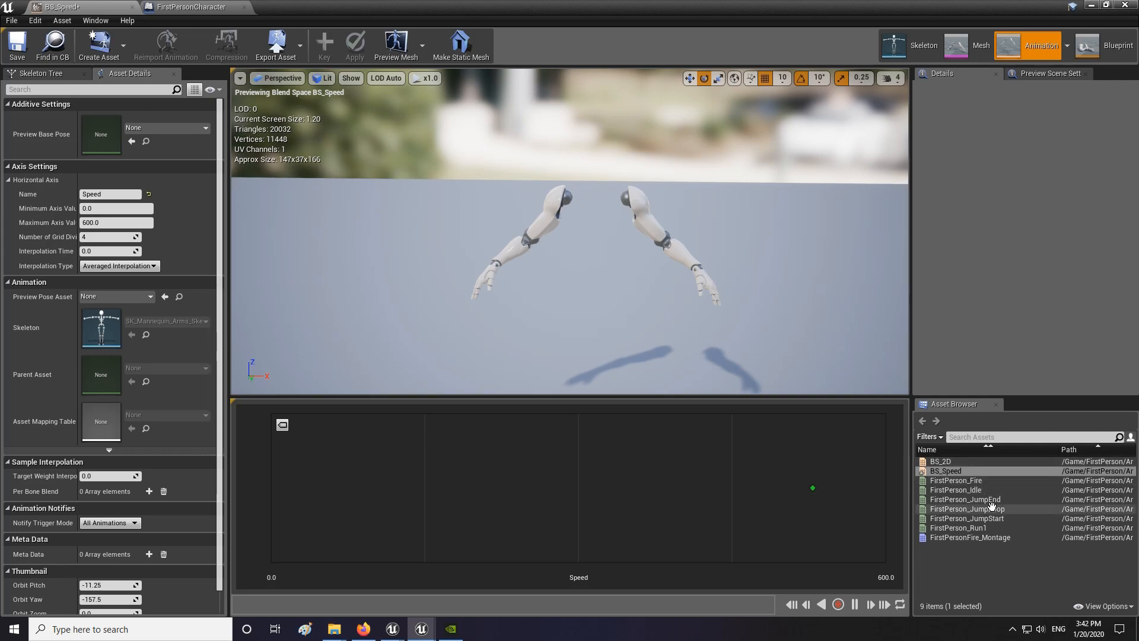
{"action": "double_click", "coordinate": [962, 527]}
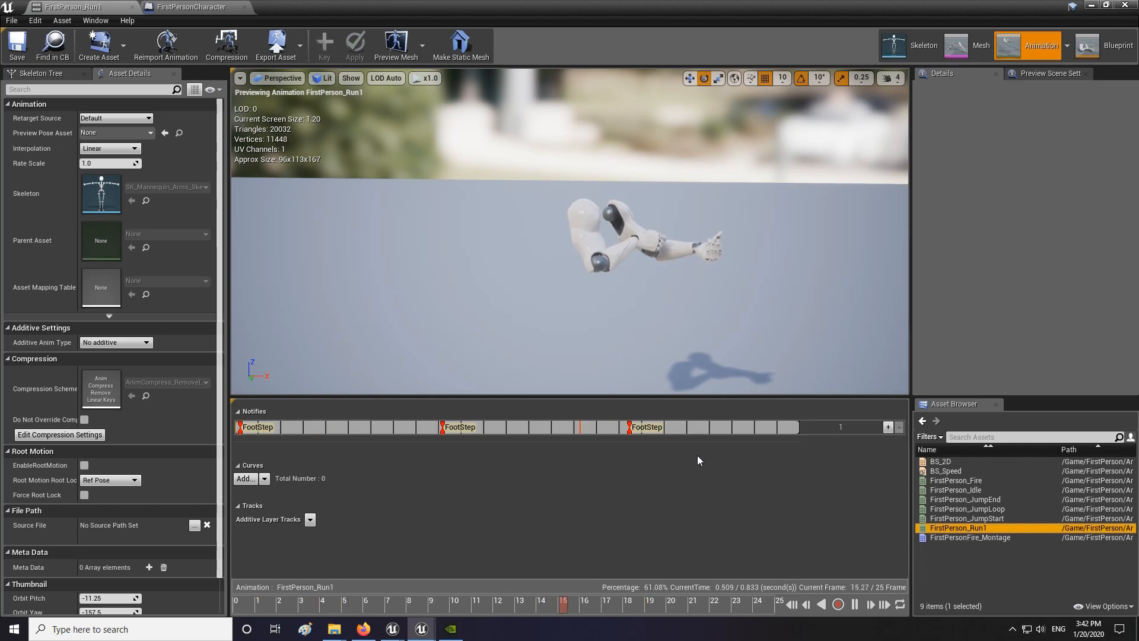
{"action": "left_click", "coordinate": [945, 471]}
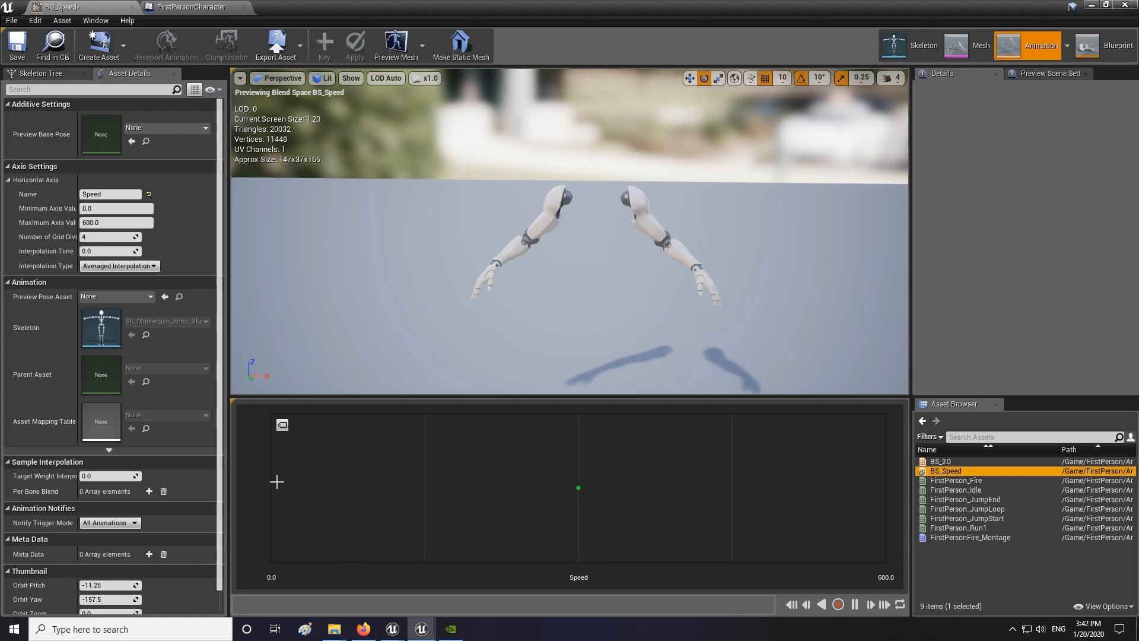
- Place FirstPerson_Idle at Speed 0 and FirstPerson_Run1 at Speed 600 on the blend grid, and save BS_Speed
{"action": "left_click_drag", "start_coordinate": [955, 489], "coordinate": [279, 489]}
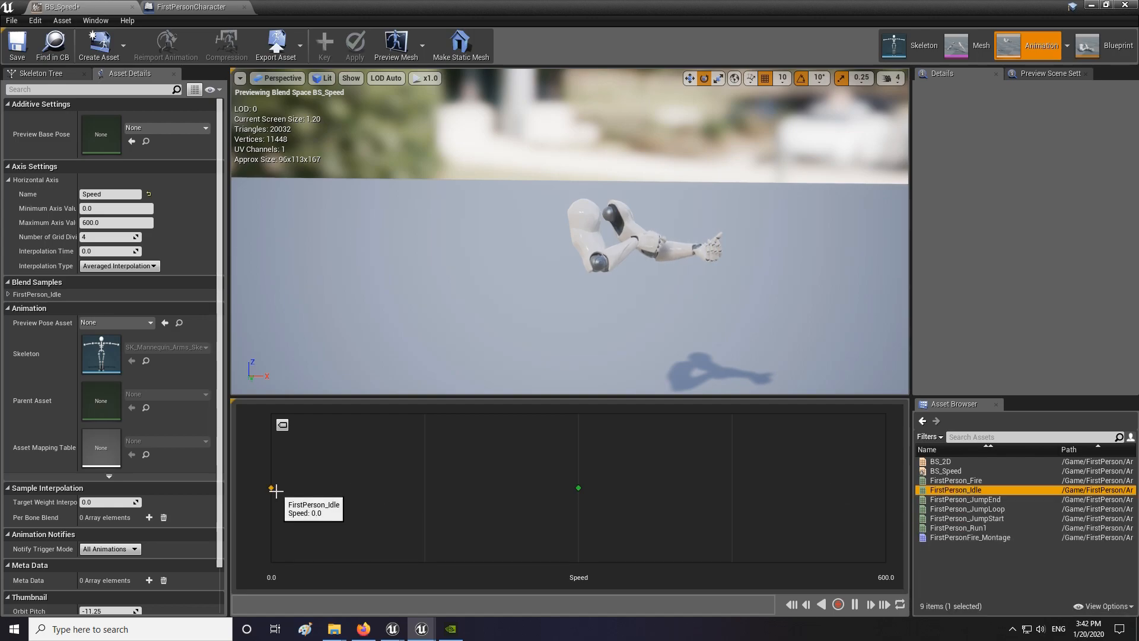
{"action": "left_click_drag", "start_coordinate": [960, 527], "coordinate": [878, 494]}
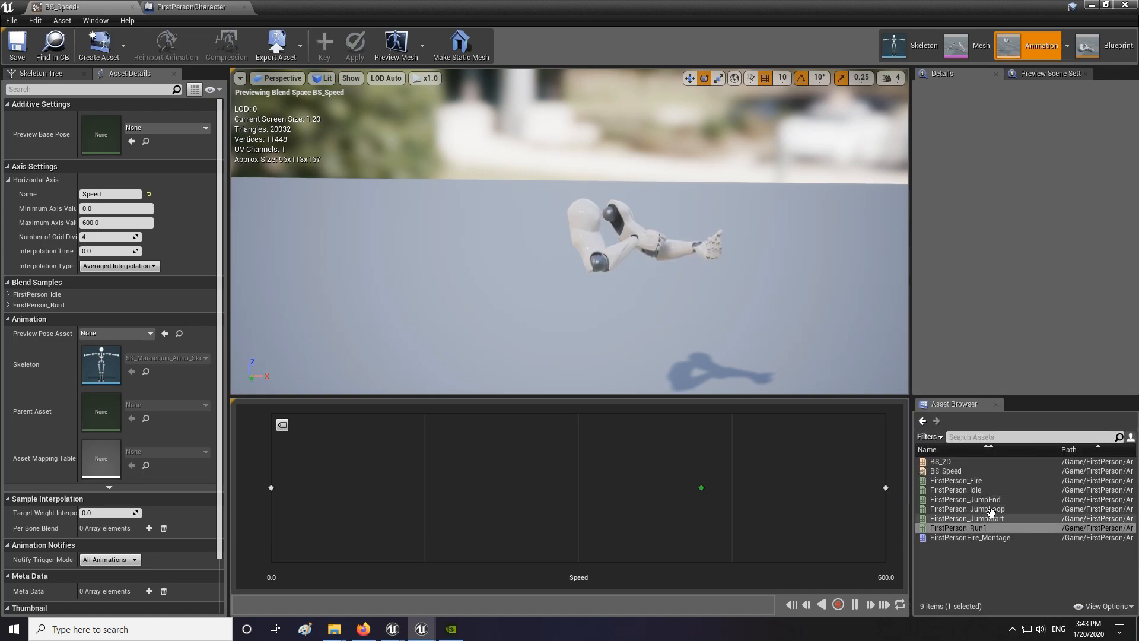
{"action": "double_click", "coordinate": [973, 527]}
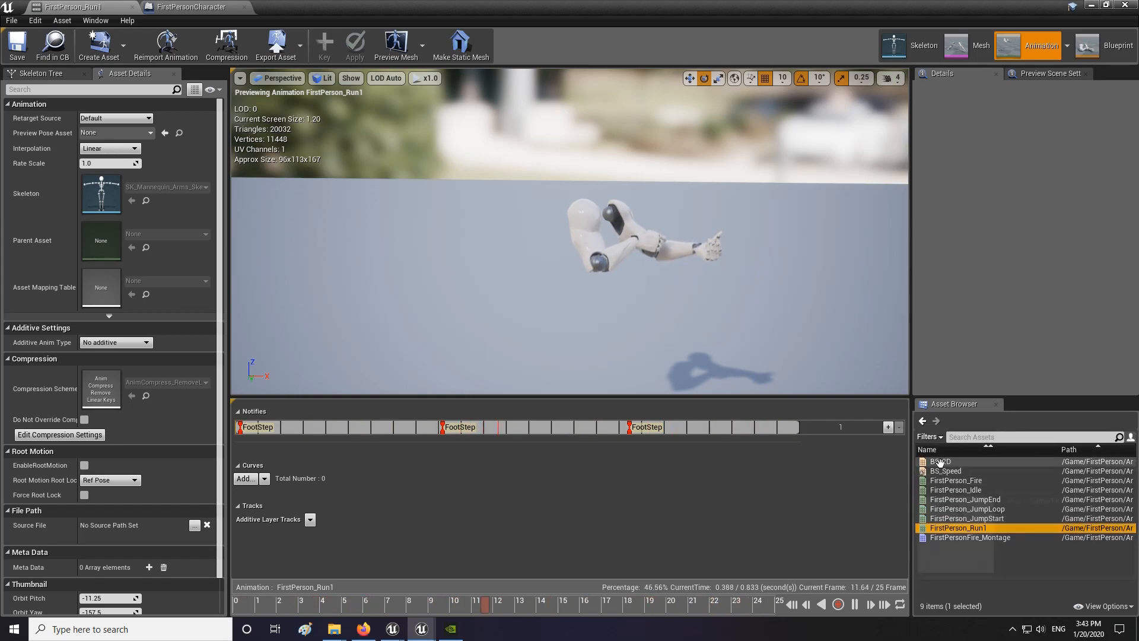
{"action": "double_click", "coordinate": [961, 470]}
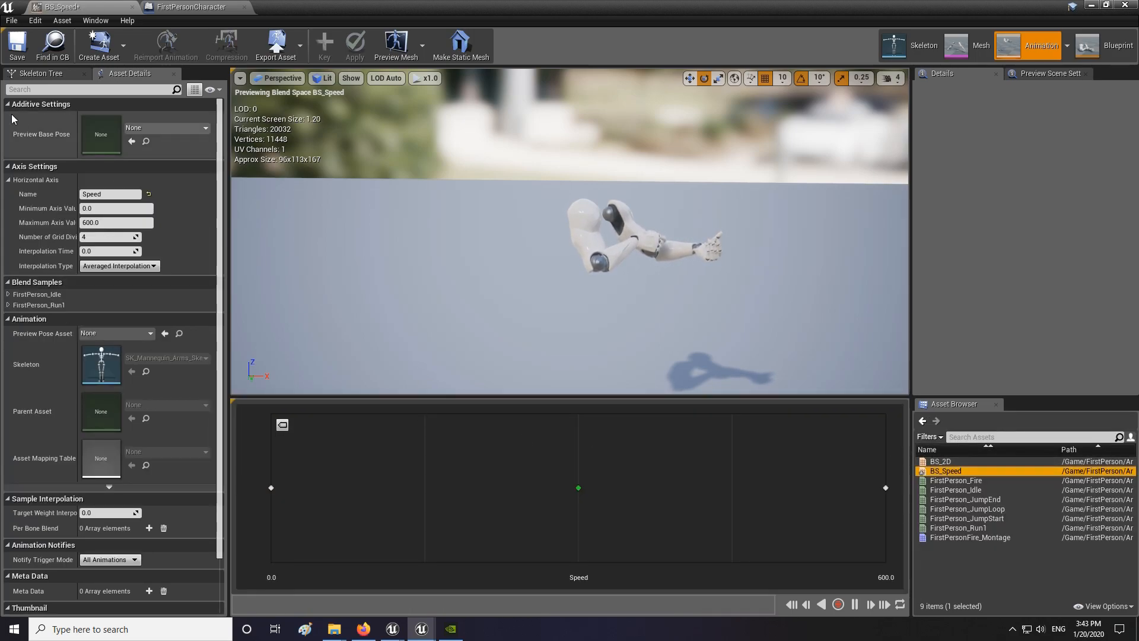
{"action": "key", "text": "ctrl+s"}
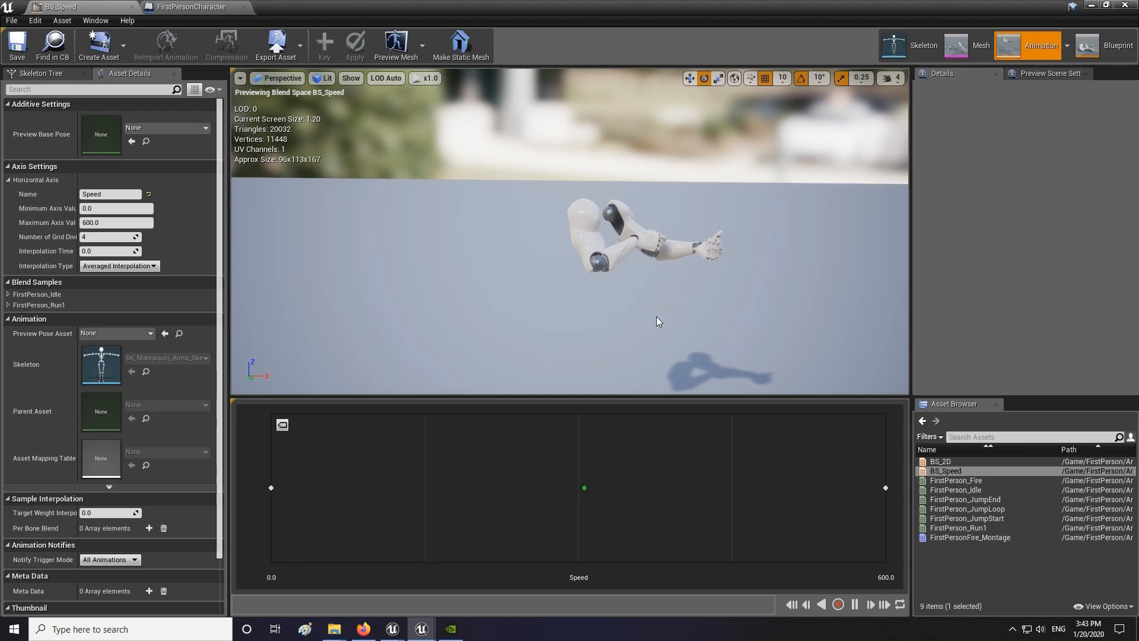
- Switch to the ThirdPerson project to examine how ThirdPerson_IdleRun_2D blends its samples by speed, and return to BS_Speed
{"action": "mouse_move", "coordinate": [392, 629]}
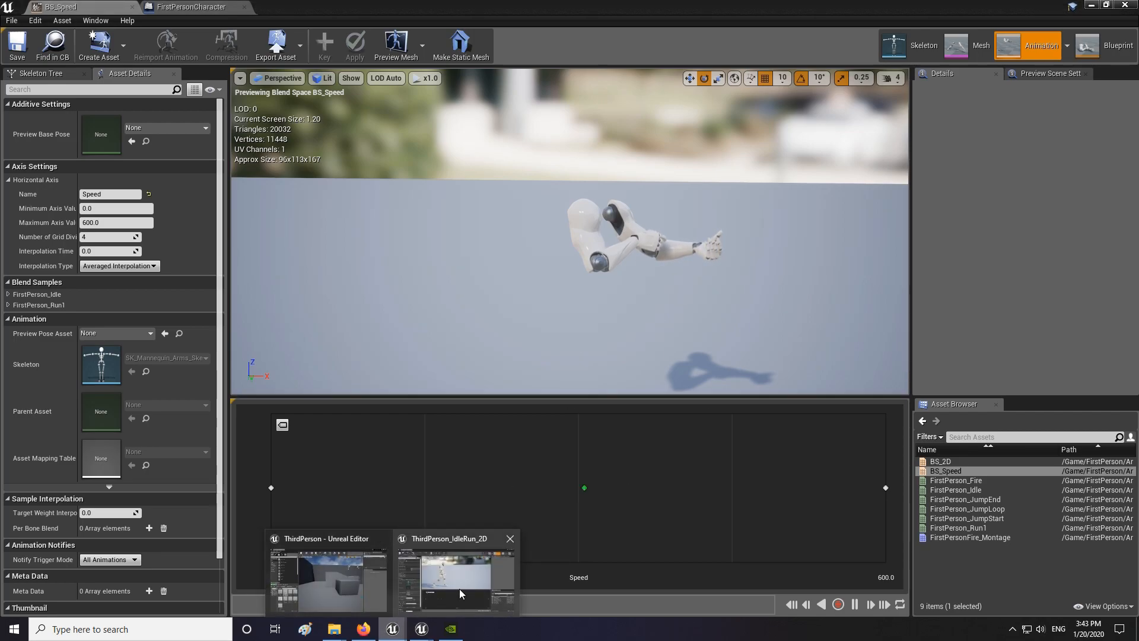
{"action": "left_click", "coordinate": [460, 590]}
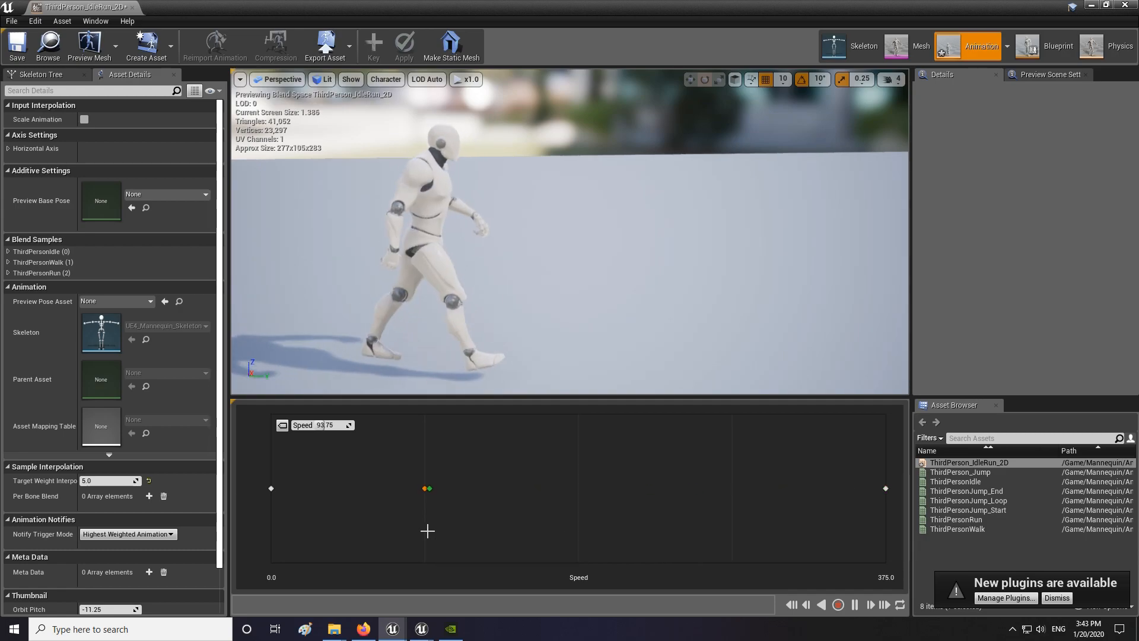
{"action": "mouse_move", "coordinate": [419, 632]}
{"action": "left_click", "coordinate": [493, 568]}
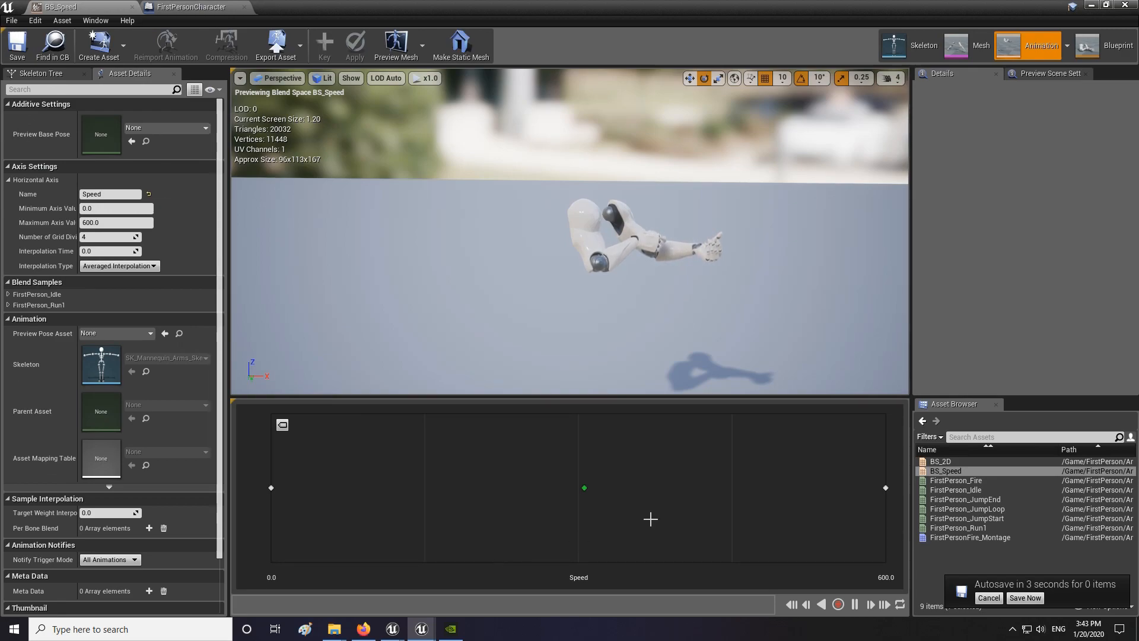
- Open the BS_2D blend space to examine its horizontal and vertical axes, and return to BS_Speed
{"action": "left_click", "coordinate": [947, 462]}
{"action": "double_click", "coordinate": [948, 462]}
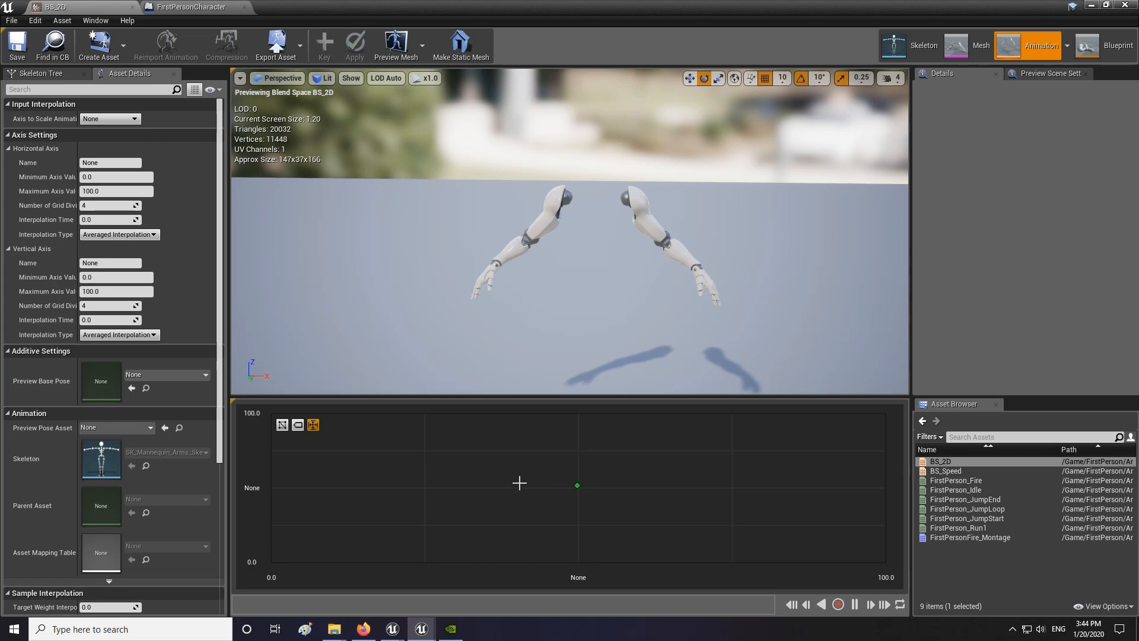
{"action": "left_click", "coordinate": [421, 629]}
{"action": "left_click", "coordinate": [466, 608]}
{"action": "double_click", "coordinate": [946, 470]}
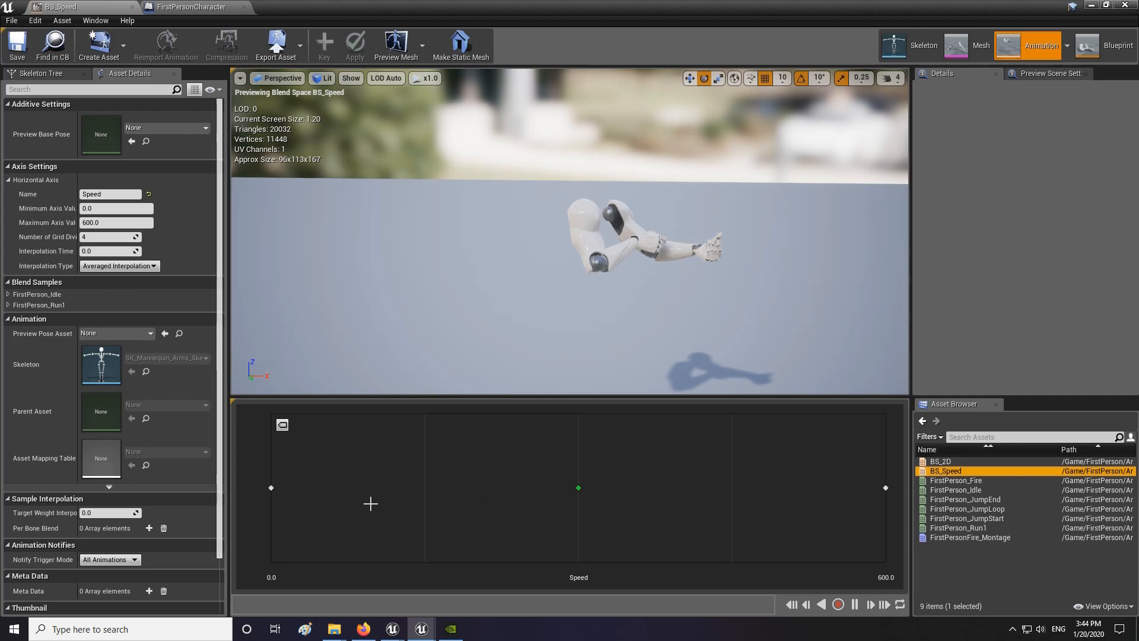
- Open FirstPerson_AnimBP, review its event graph, and go through the Anim Graph into the New State Machine
{"action": "left_click", "coordinate": [1116, 47]}
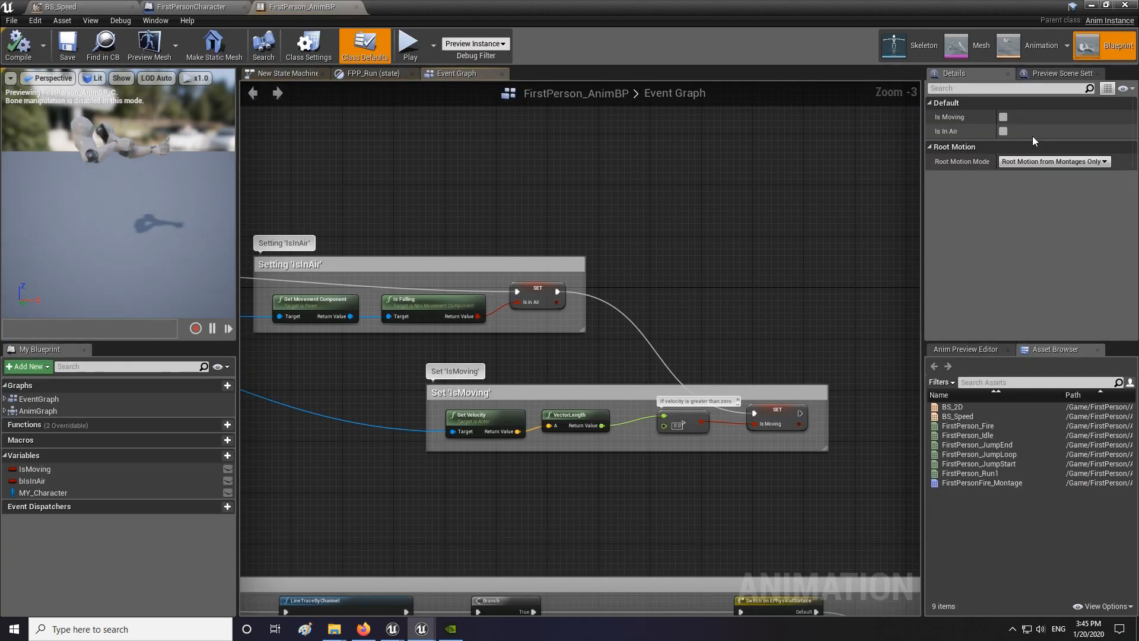
{"action": "scroll", "coordinate": [578, 226], "scroll_direction": "down", "scroll_amount": 3}
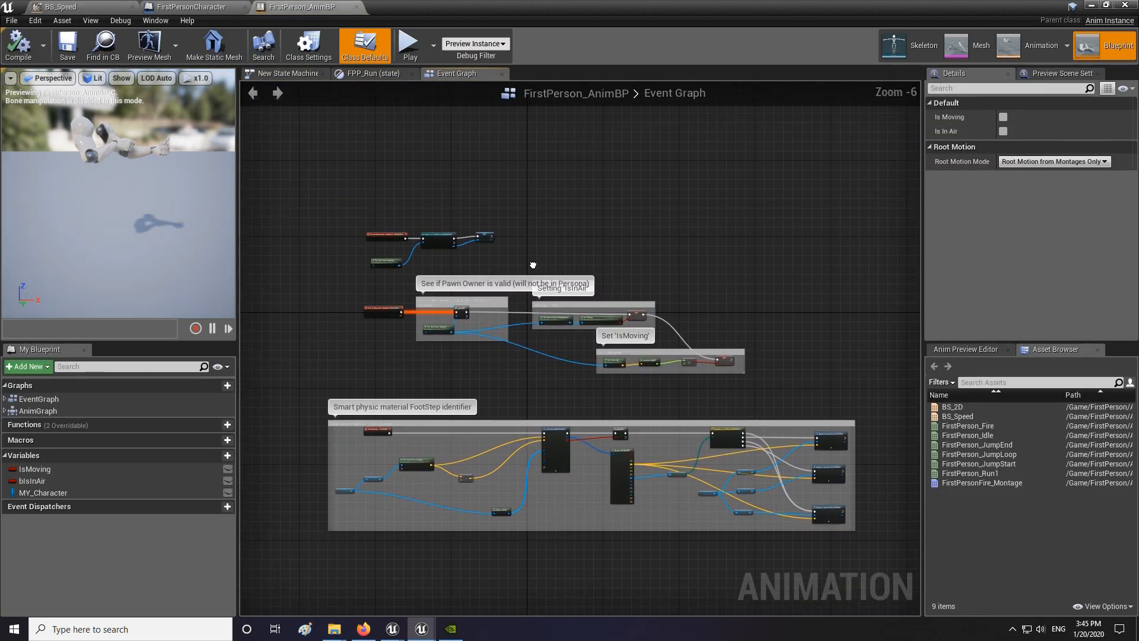
{"action": "right_click_drag", "start_coordinate": [522, 252], "coordinate": [491, 326]}
{"action": "scroll", "coordinate": [490, 326], "scroll_direction": "up", "scroll_amount": 1}
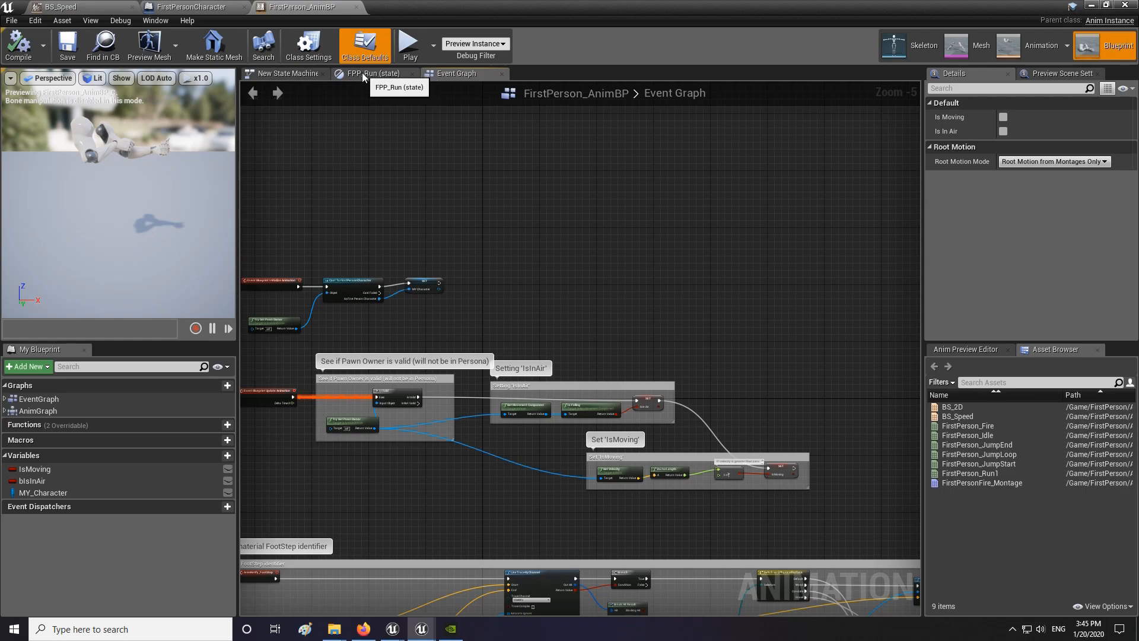
{"action": "left_click", "coordinate": [5, 411]}
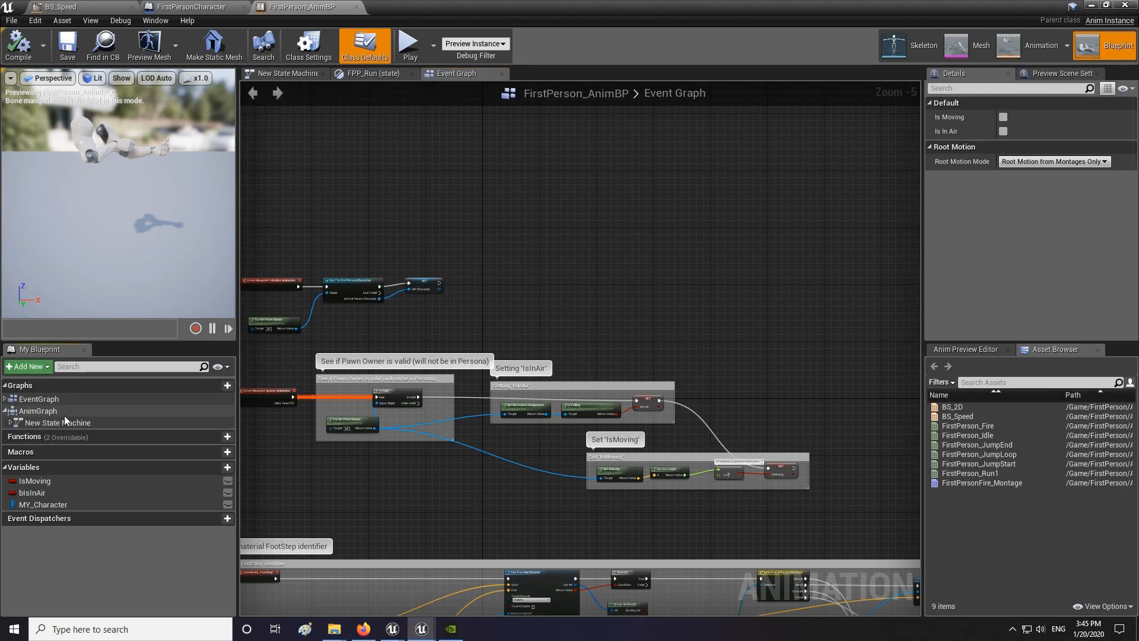
{"action": "double_click", "coordinate": [42, 411]}
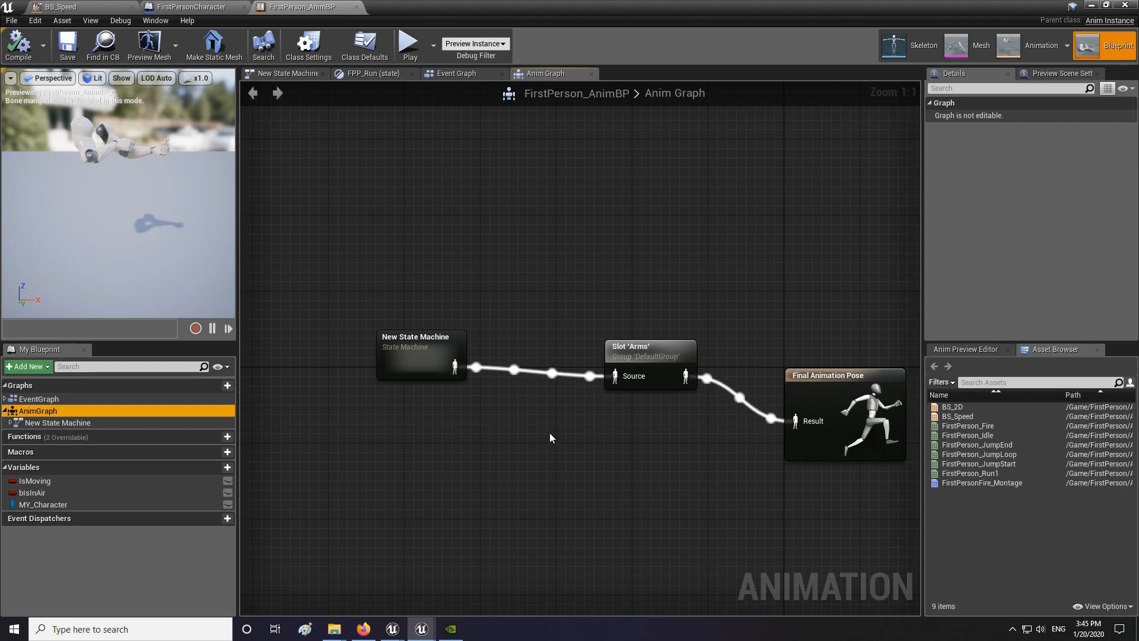
{"action": "double_click", "coordinate": [405, 351]}
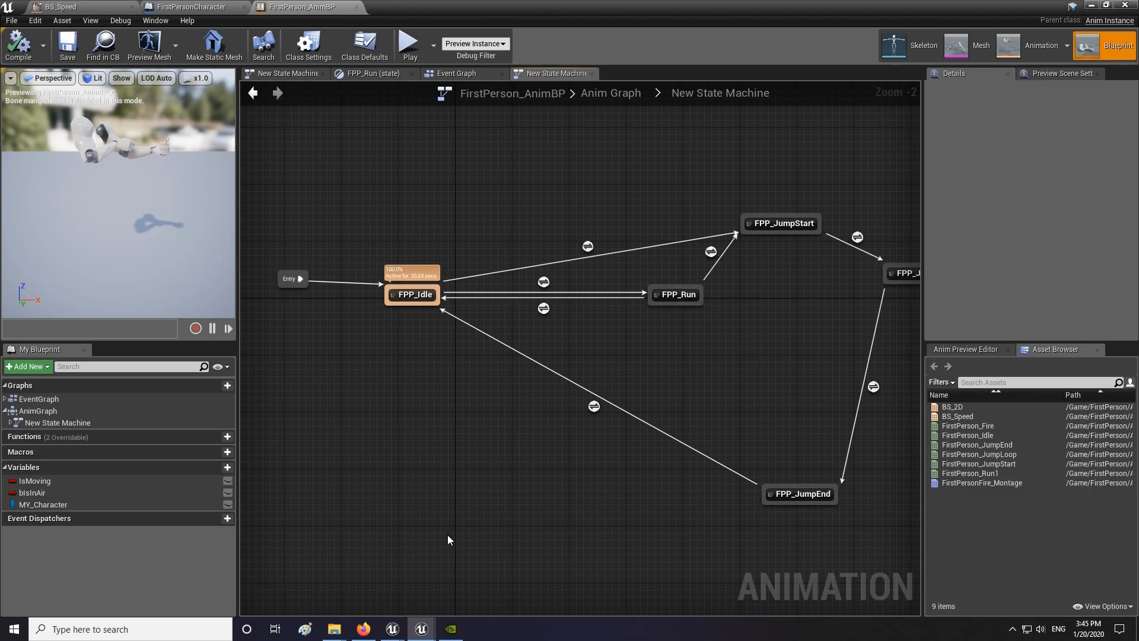
- Switch to the ThirdPerson project to examine how ThirdPerson_AnimBP's Idle/Run state uses its blend space, and return to the first-person state machine
{"action": "left_click", "coordinate": [451, 578]}
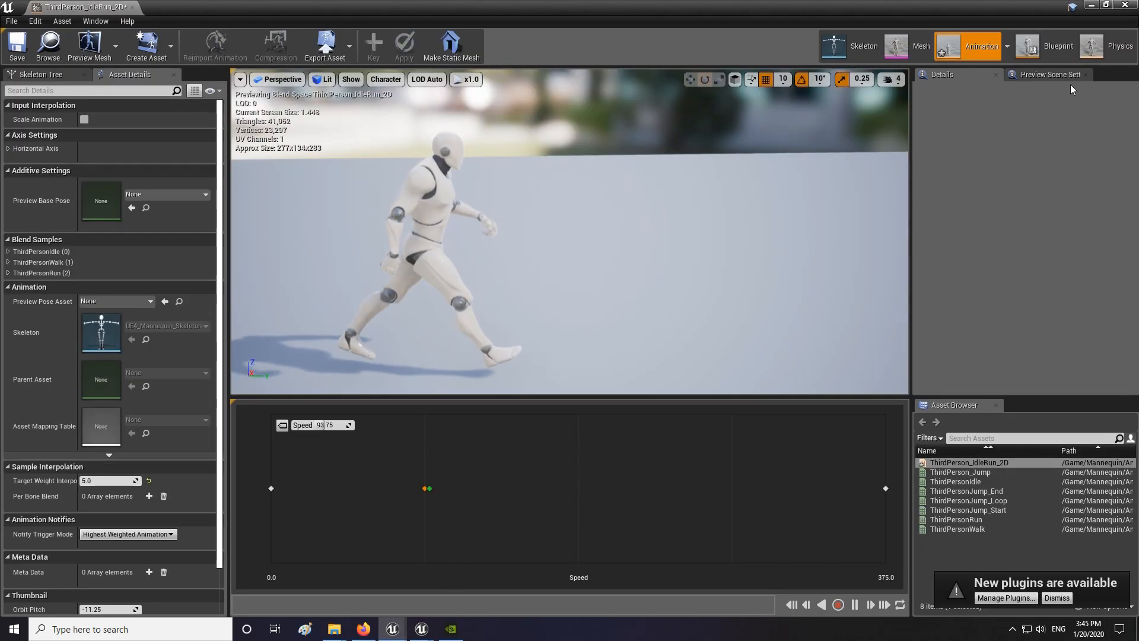
{"action": "left_click", "coordinate": [1044, 47]}
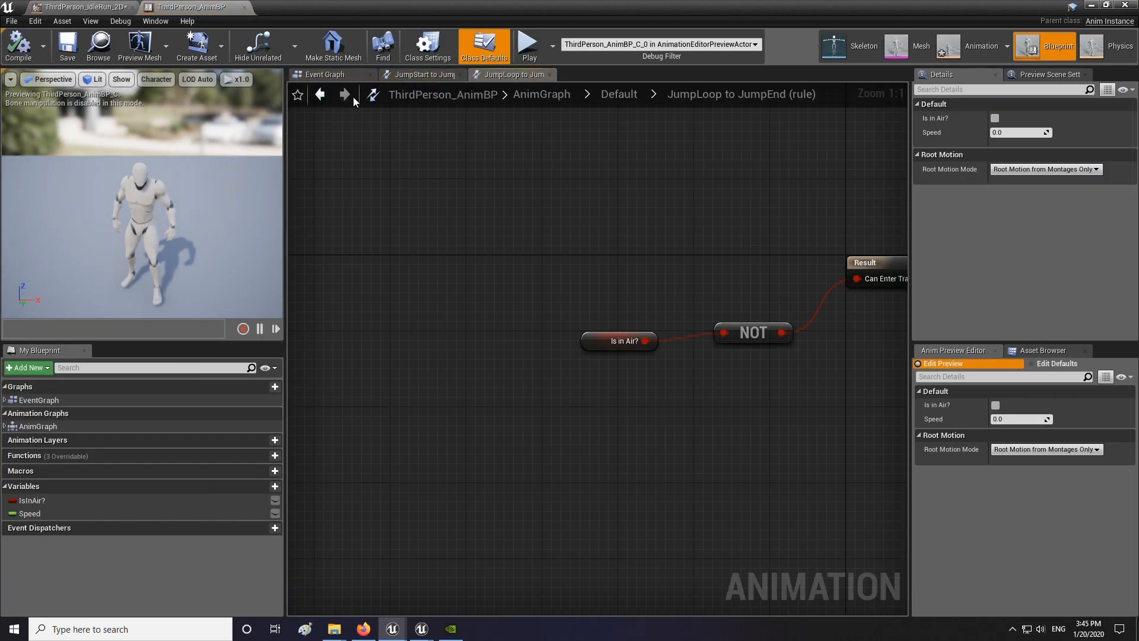
{"action": "left_click", "coordinate": [401, 75]}
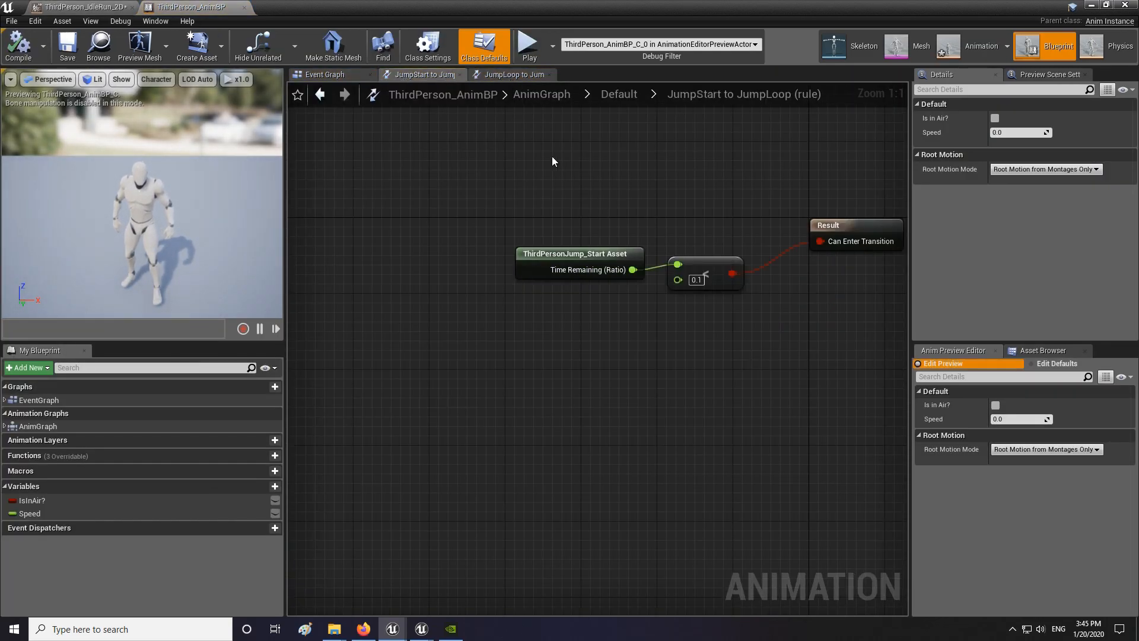
{"action": "double_click", "coordinate": [38, 426]}
{"action": "left_click", "coordinate": [514, 401]}
{"action": "double_click", "coordinate": [514, 401]}
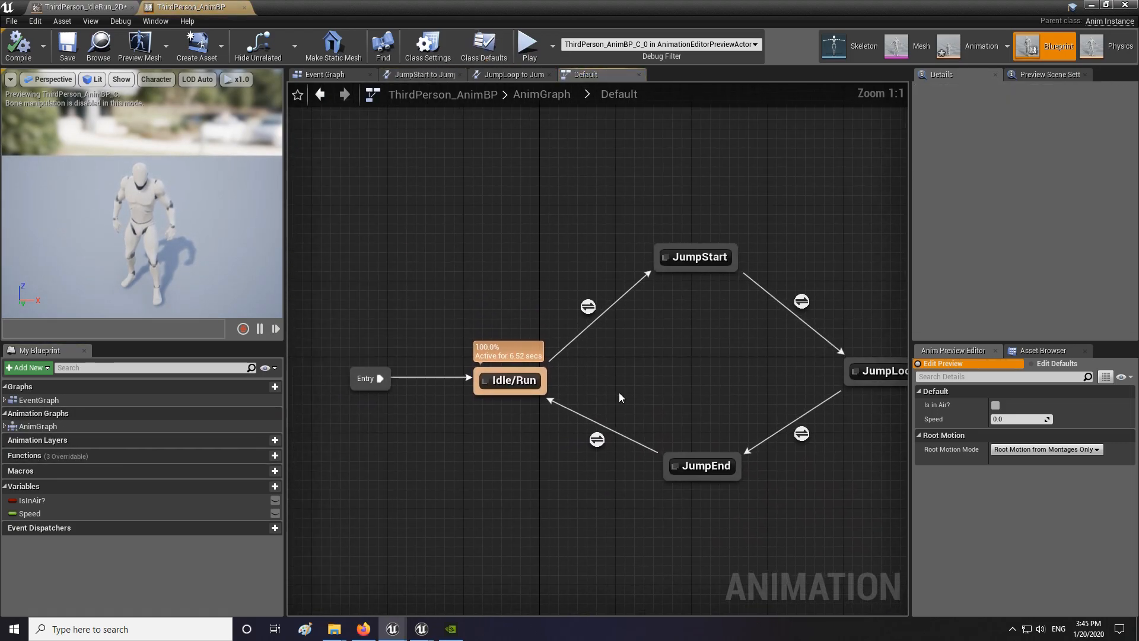
{"action": "double_click", "coordinate": [514, 386]}
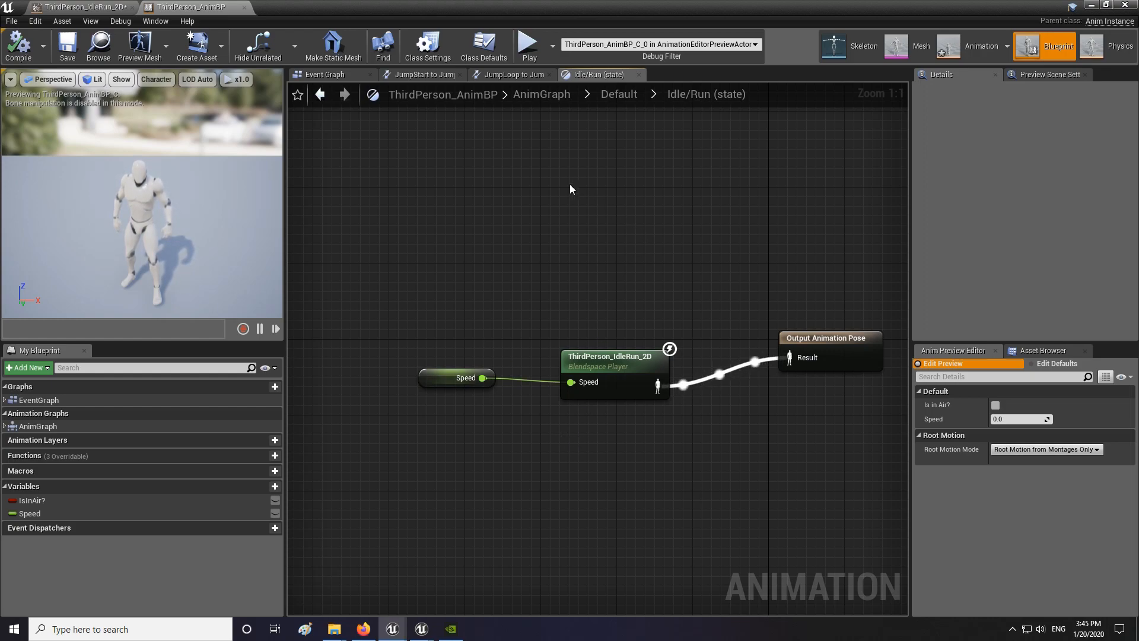
{"action": "left_click", "coordinate": [85, 7]}
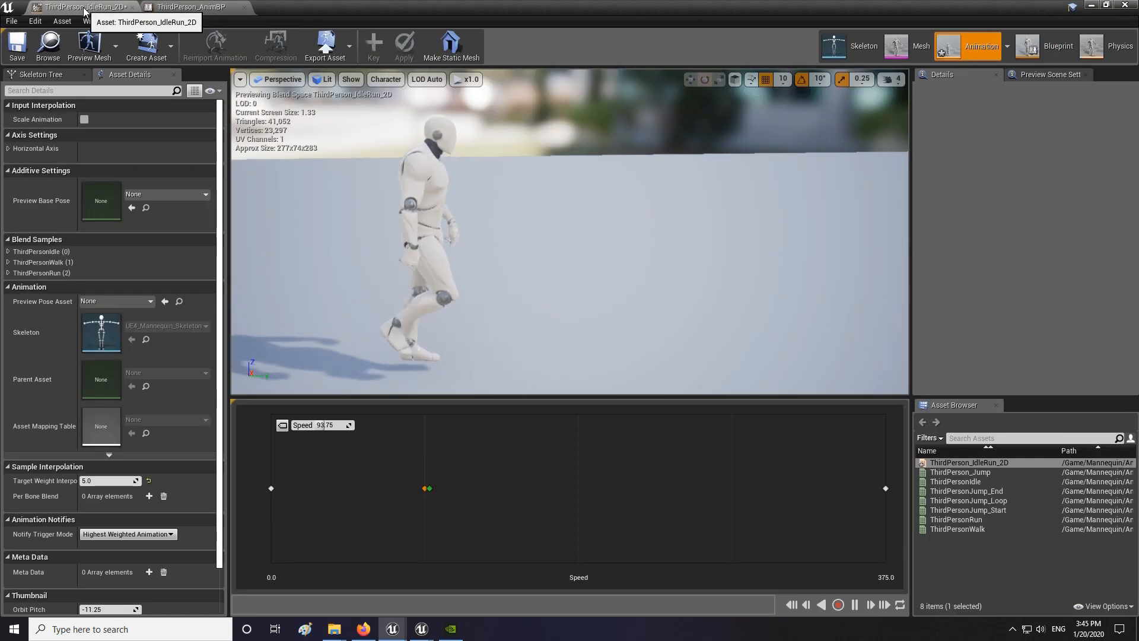
{"action": "mouse_move", "coordinate": [419, 629]}
{"action": "left_click", "coordinate": [487, 578]}
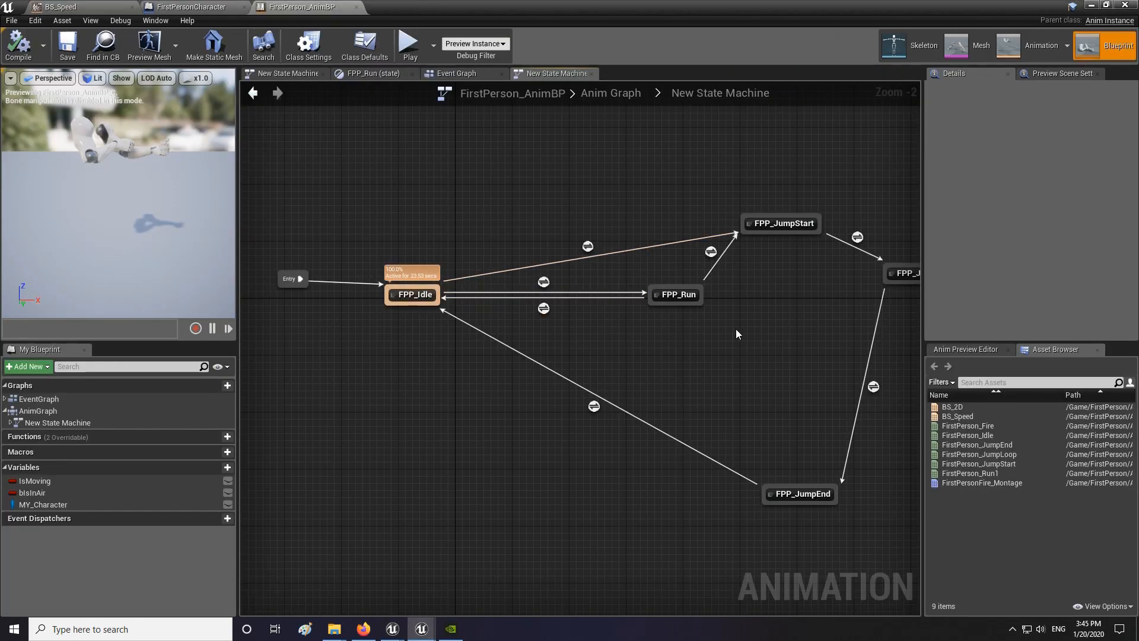
- Open the FPP_Run state and delete its Play FirstPerson_Run1 node
{"action": "left_click_drag", "start_coordinate": [714, 329], "coordinate": [392, 264]}
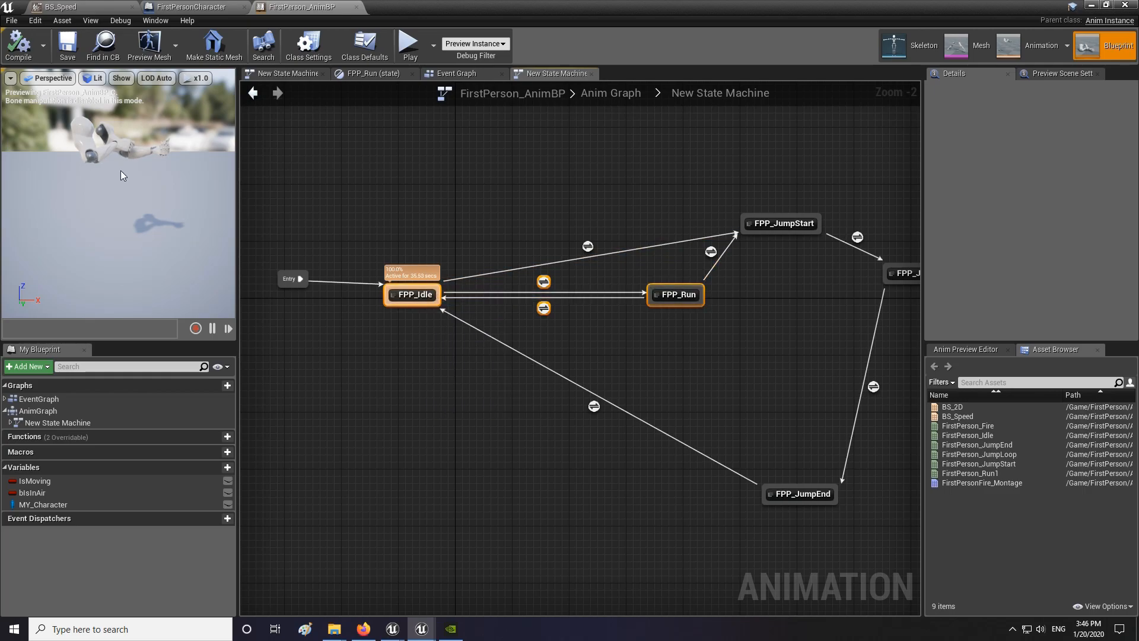
{"action": "double_click", "coordinate": [674, 294]}
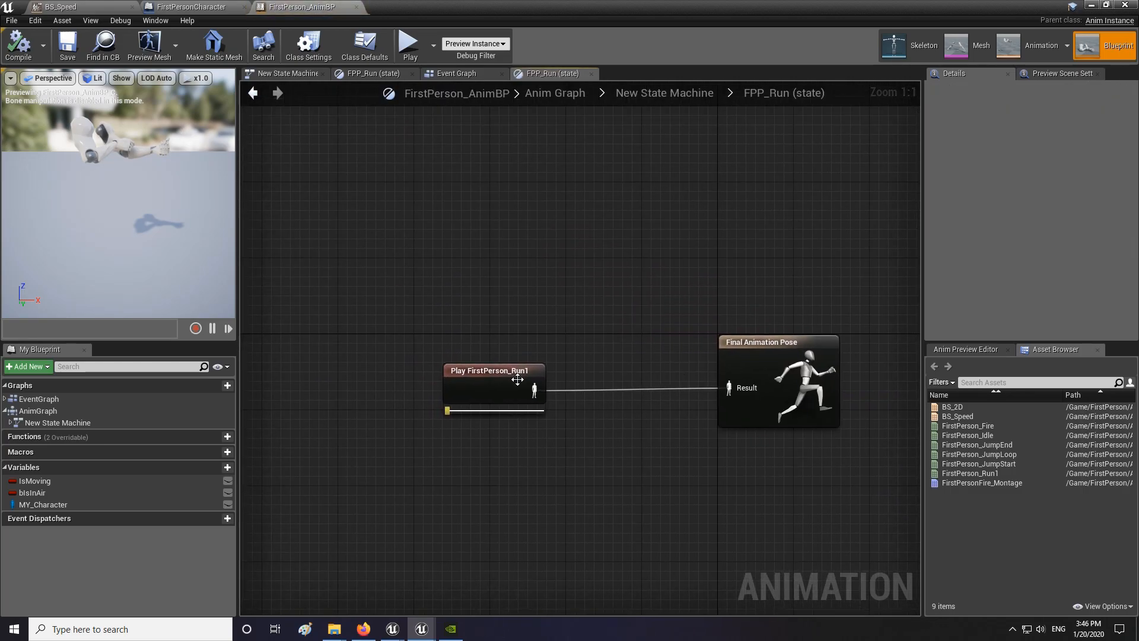
{"action": "left_click_drag", "start_coordinate": [517, 379], "coordinate": [479, 237]}
{"action": "key", "text": "Delete"}
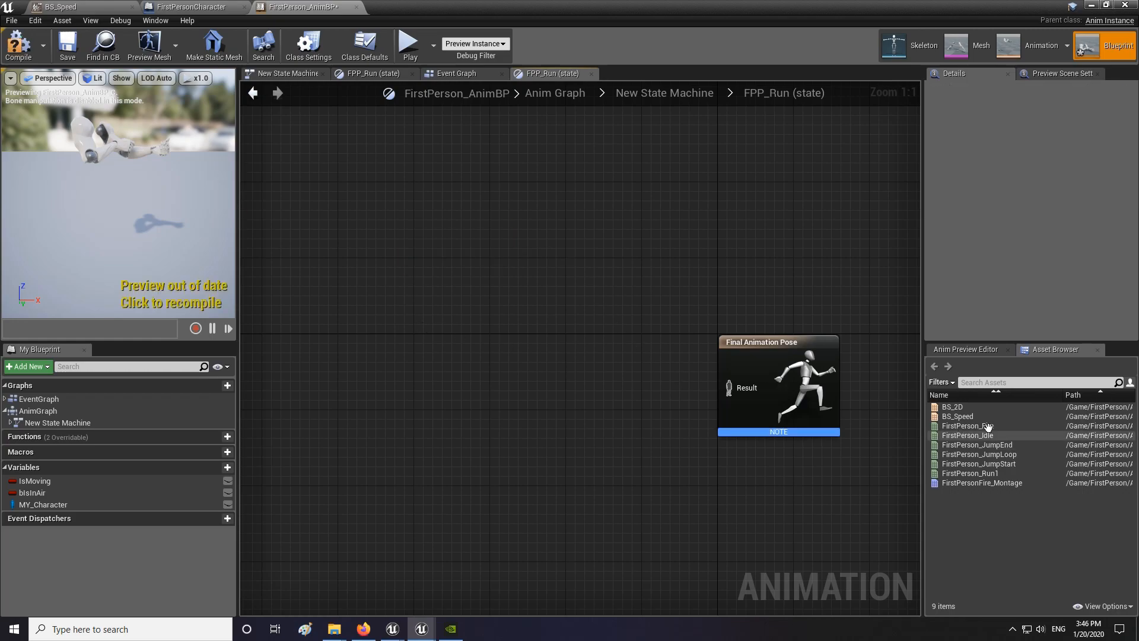
- Add the BS_Speed blend space to the FPP_Run state and connect it to the Final Animation Pose result
{"action": "left_click_drag", "start_coordinate": [957, 416], "coordinate": [436, 347]}
{"action": "left_click_drag", "start_coordinate": [532, 380], "coordinate": [730, 388]}
{"action": "left_click_drag", "start_coordinate": [507, 358], "coordinate": [535, 368]}
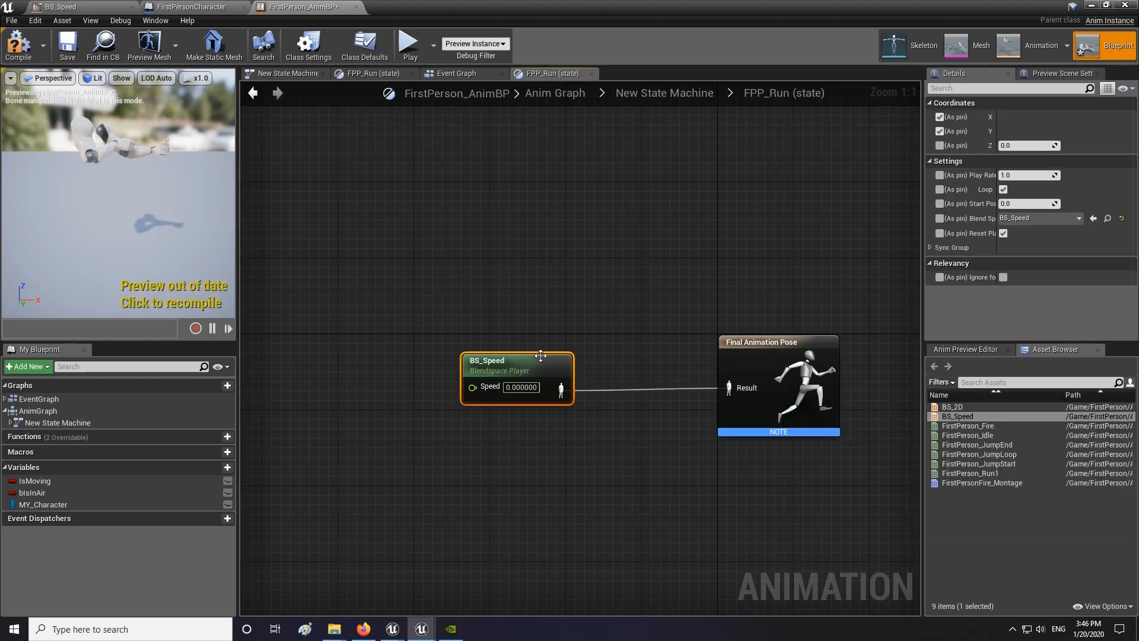
{"action": "right_click_drag", "start_coordinate": [530, 409], "coordinate": [649, 352]}
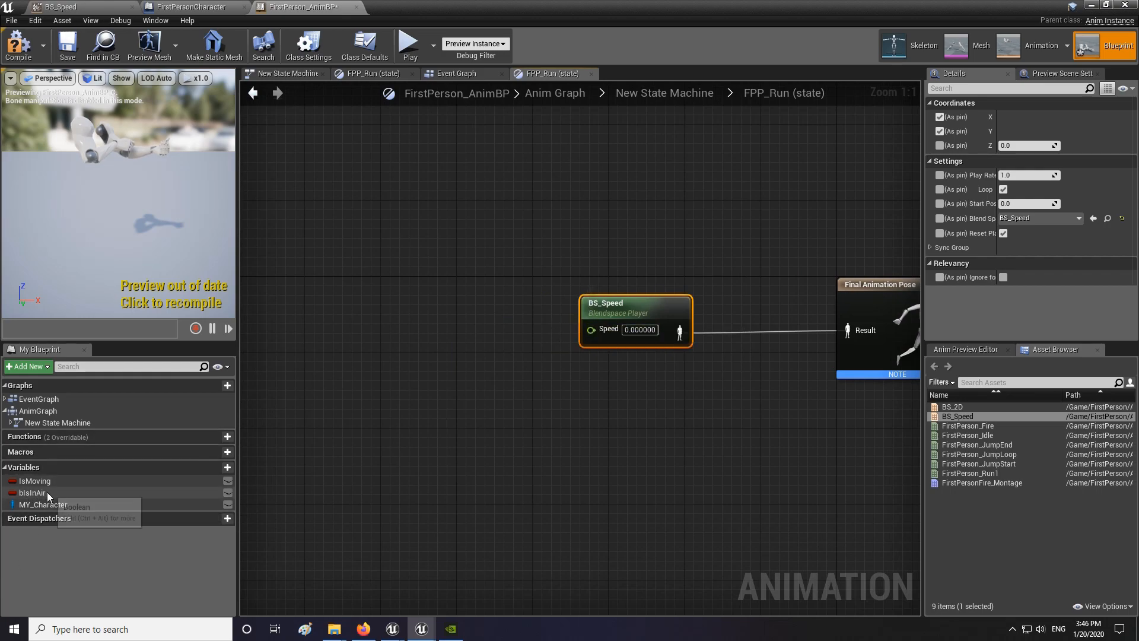
- Promote BS_Speed's Speed input to a float variable named Speed, compile the blueprint, and align the variable node with the blend space
{"action": "left_click_drag", "start_coordinate": [591, 330], "coordinate": [485, 353]}
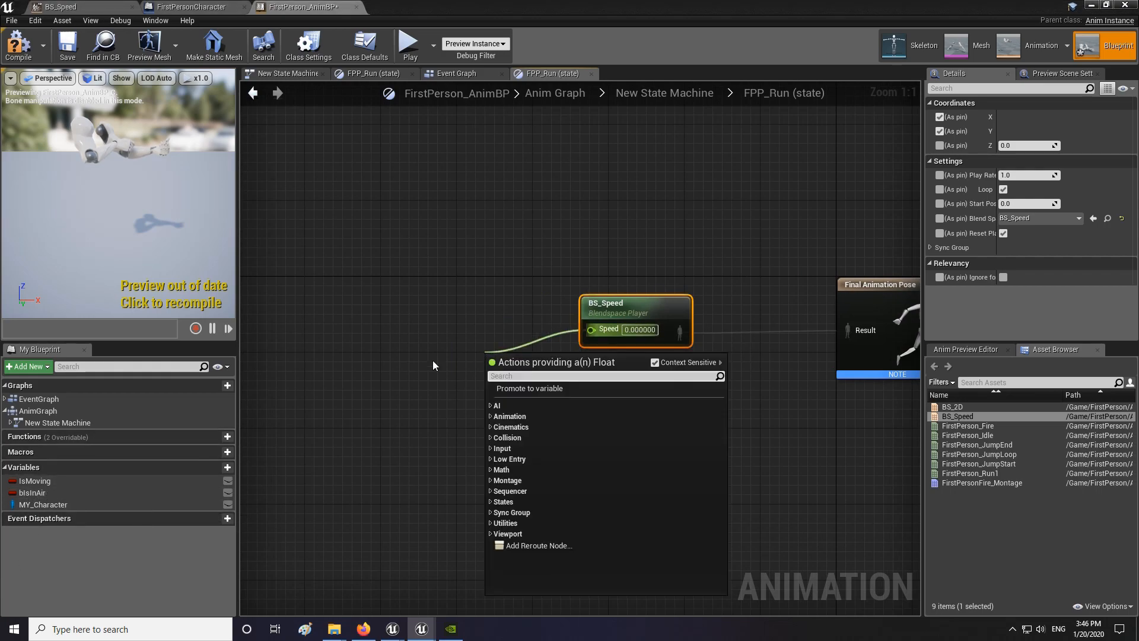
{"action": "left_click", "coordinate": [528, 388]}
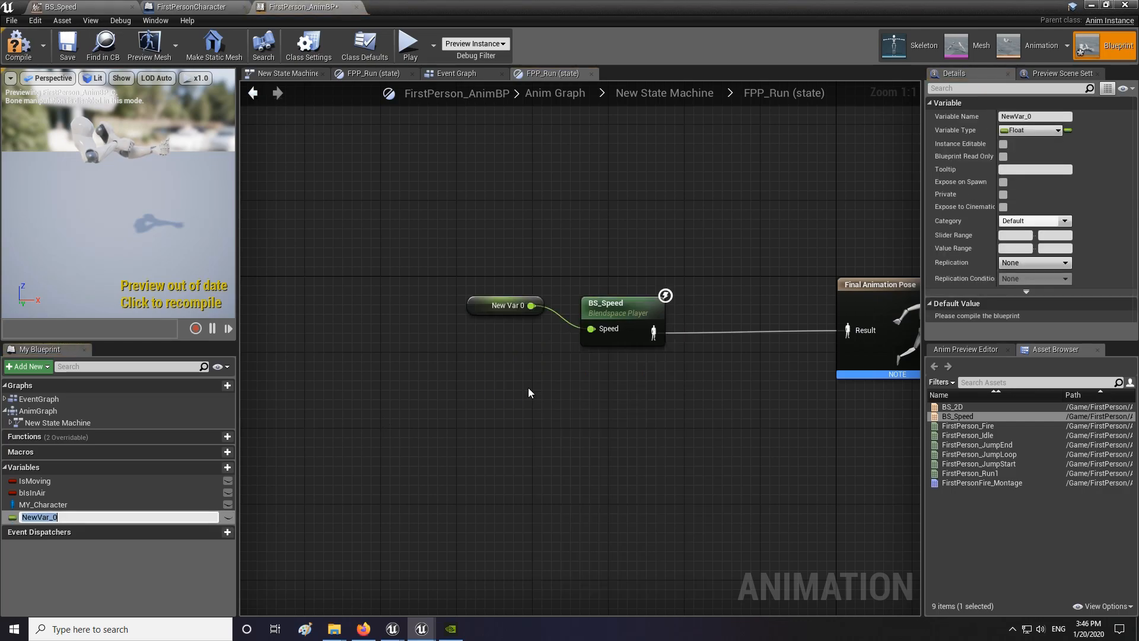
{"action": "type", "text": "Speed"}
{"action": "key", "text": "Return"}
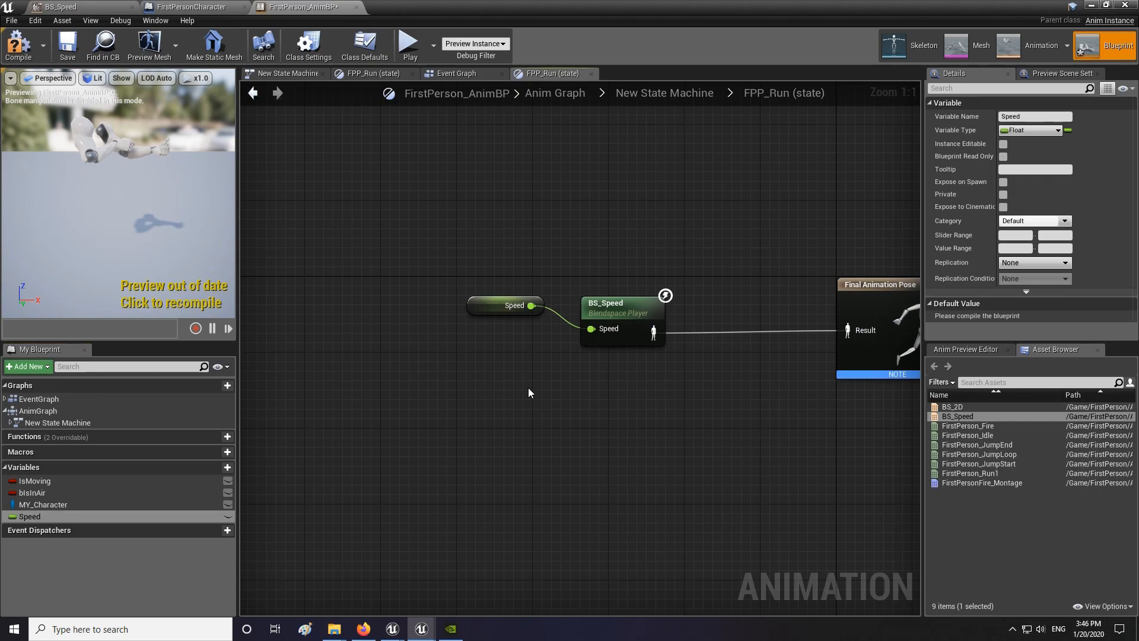
{"action": "left_click", "coordinate": [18, 45]}
{"action": "left_click_drag", "start_coordinate": [466, 314], "coordinate": [448, 325]}
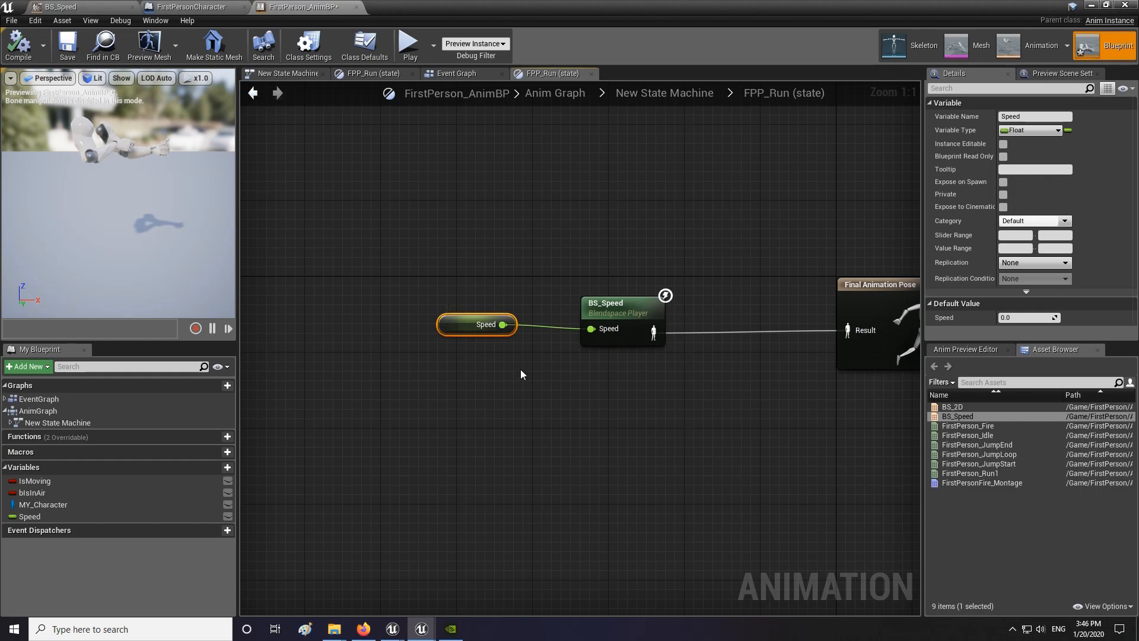
- Examine the event graph's Set 'IsMoving' section, following Get Velocity through VectorLength to the Is Moving setter
{"action": "left_click", "coordinate": [459, 72]}
{"action": "scroll", "coordinate": [415, 356], "scroll_direction": "up", "scroll_amount": 6}
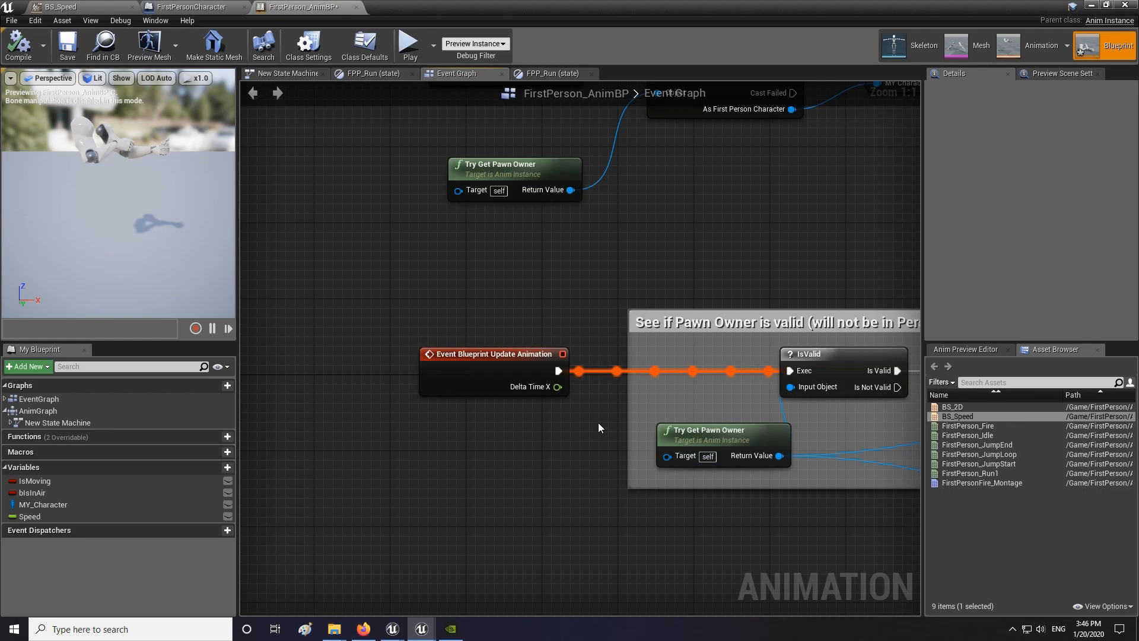
{"action": "scroll", "coordinate": [598, 422], "scroll_direction": "down", "scroll_amount": 6}
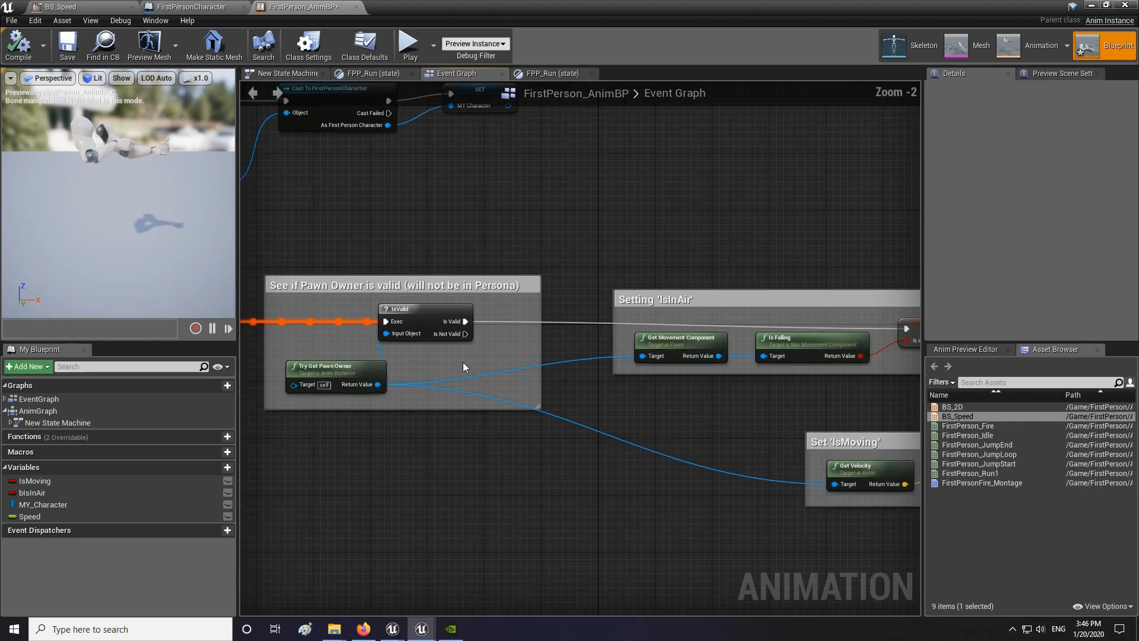
{"action": "scroll", "coordinate": [613, 354], "scroll_direction": "up", "scroll_amount": 2}
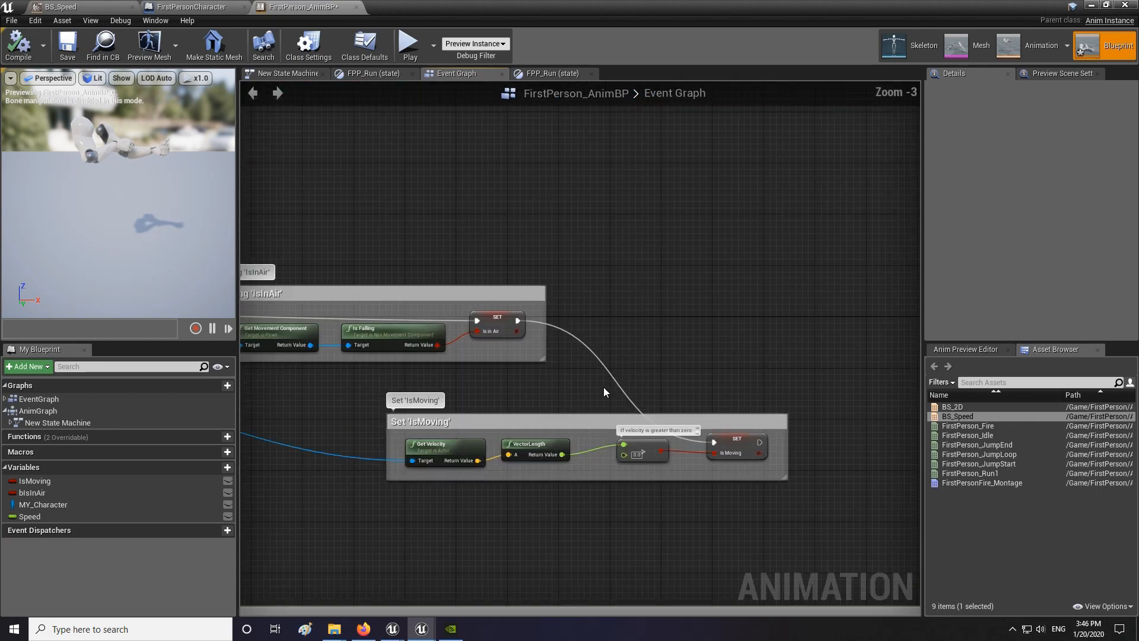
{"action": "scroll", "coordinate": [505, 421], "scroll_direction": "up", "scroll_amount": 2}
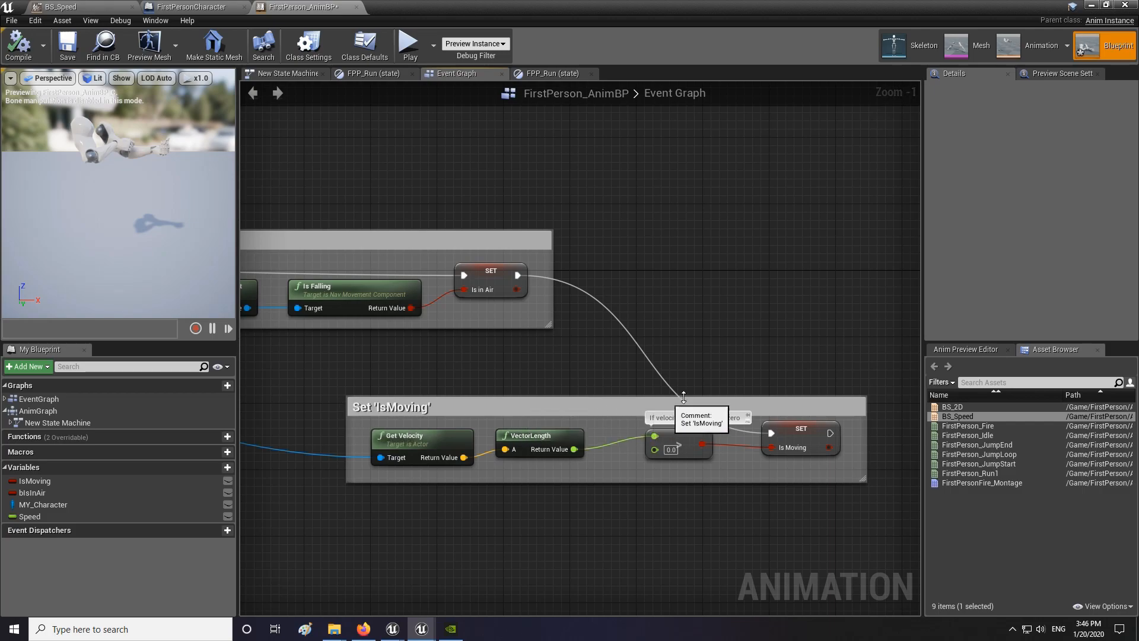
{"action": "mouse_move", "coordinate": [405, 443]}
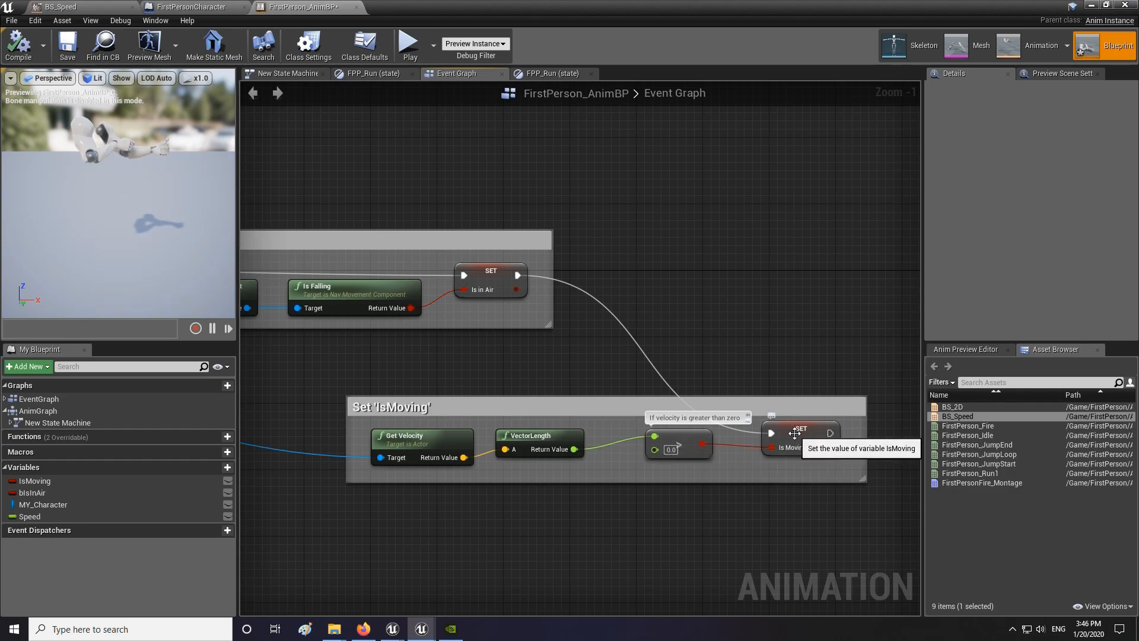
{"action": "left_click_drag", "start_coordinate": [531, 439], "coordinate": [547, 440]}
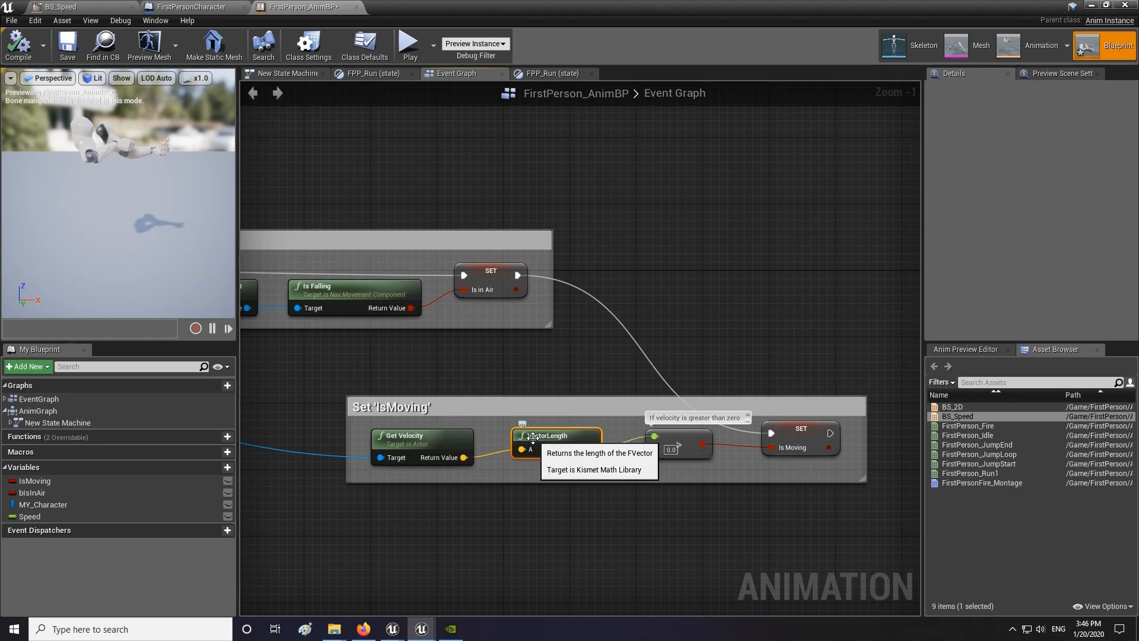
{"action": "left_click_drag", "start_coordinate": [605, 467], "coordinate": [501, 431]}
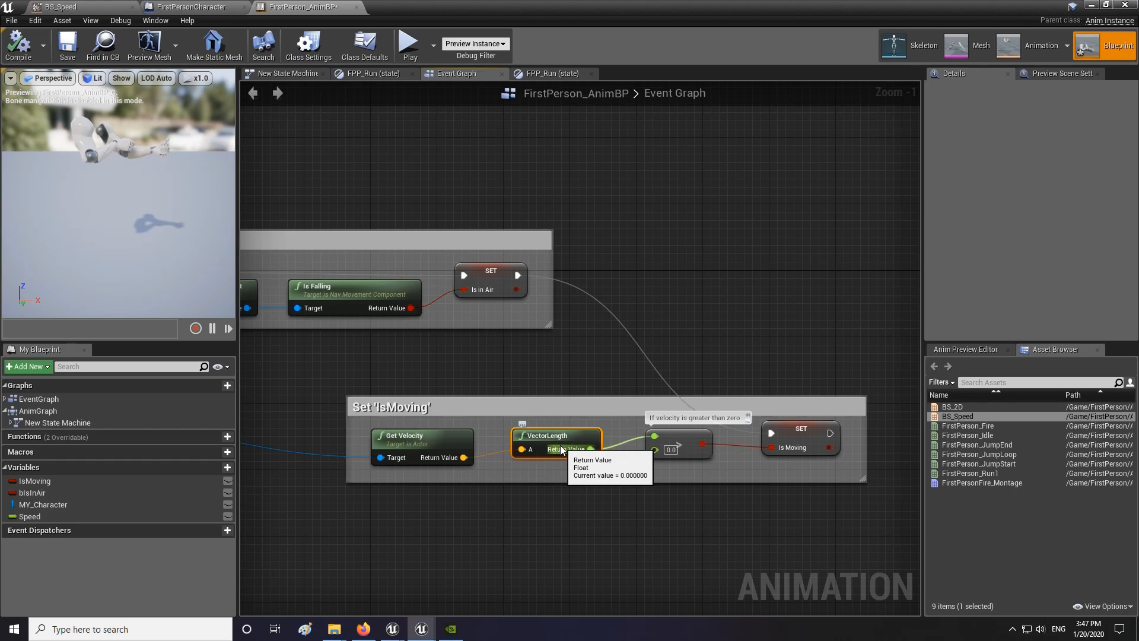
- Insert a Set Speed node between the Is in Air and Is Moving setters, feed it the VectorLength return value, and save the blueprint
{"action": "left_click_drag", "start_coordinate": [30, 516], "coordinate": [621, 300]}
{"action": "left_click", "coordinate": [642, 323]}
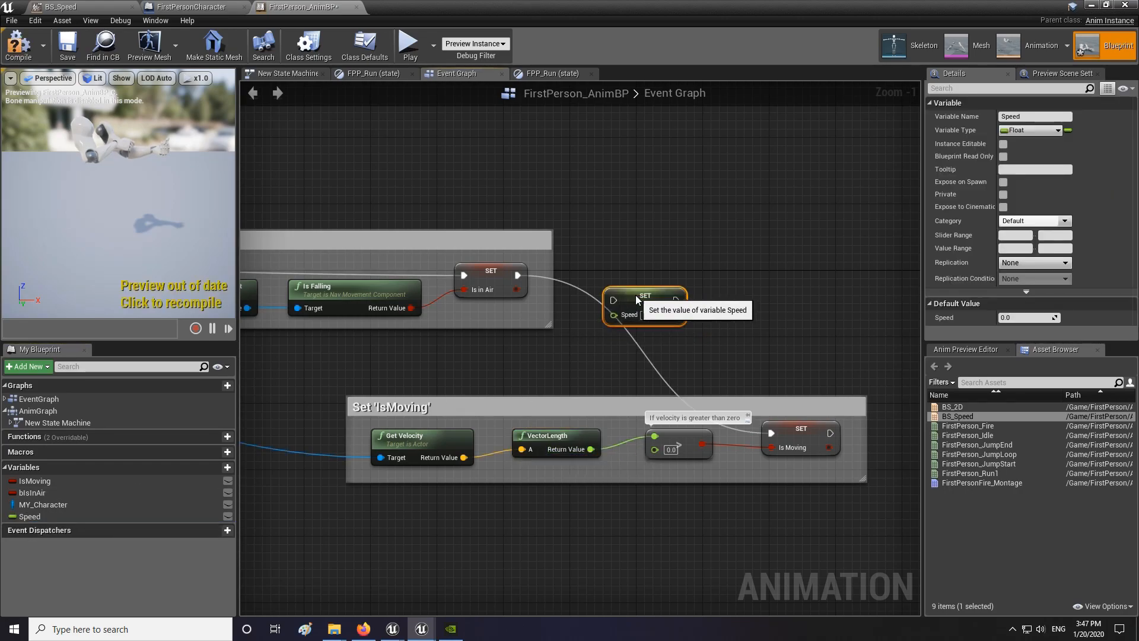
{"action": "left_click_drag", "start_coordinate": [517, 275], "coordinate": [771, 432]}
{"action": "left_click_drag", "start_coordinate": [636, 279], "coordinate": [644, 271]}
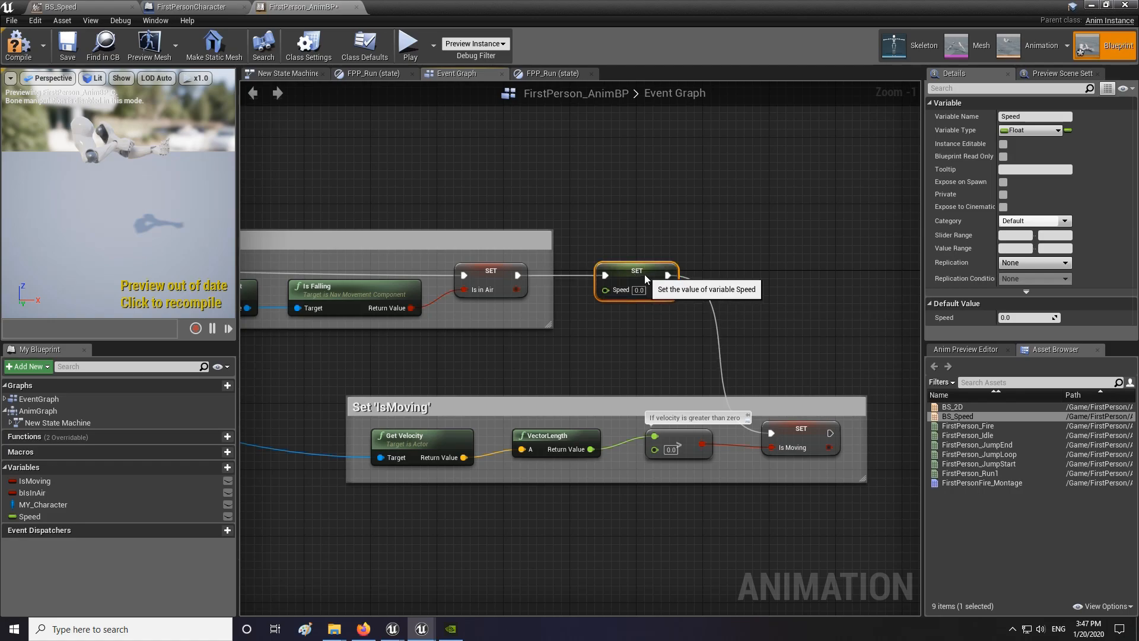
{"action": "left_click_drag", "start_coordinate": [591, 449], "coordinate": [629, 284]}
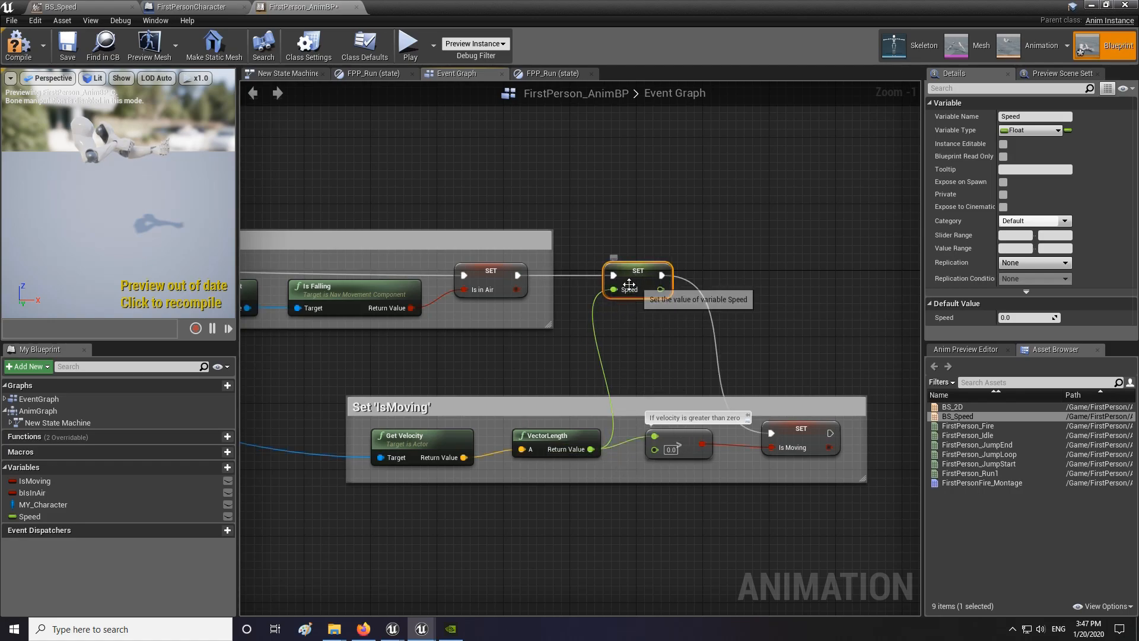
{"action": "left_click", "coordinate": [67, 46]}
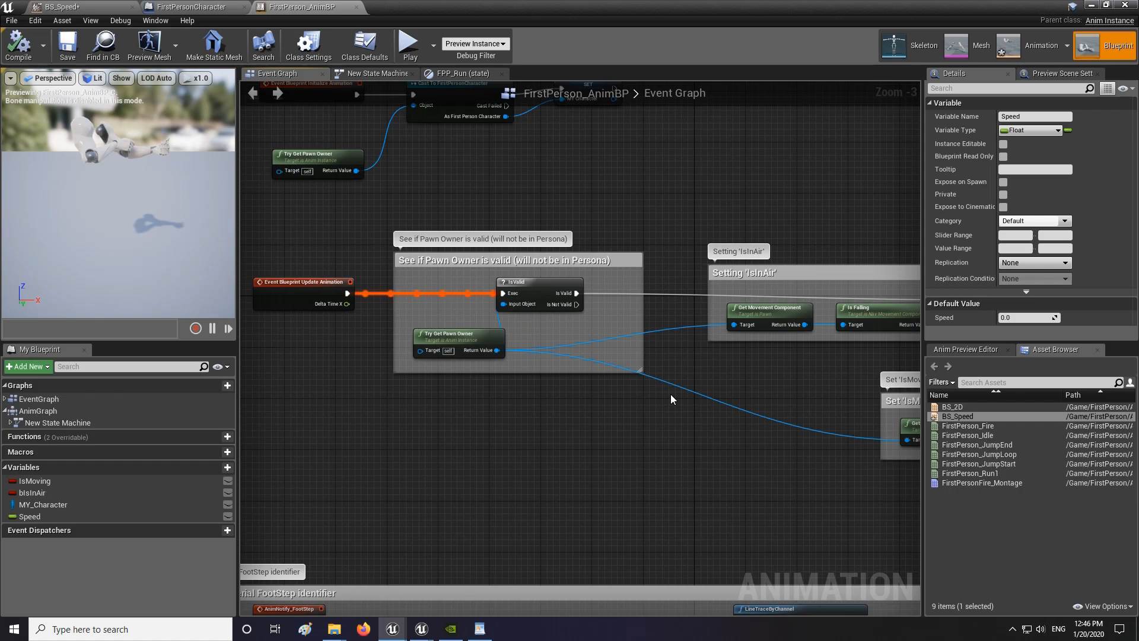
- Review BS_Speed and the FirstPersonCharacter event graph to check the Sprint Speed value used for Max Walk Speed
{"action": "right_click_drag", "start_coordinate": [670, 393], "coordinate": [460, 440]}
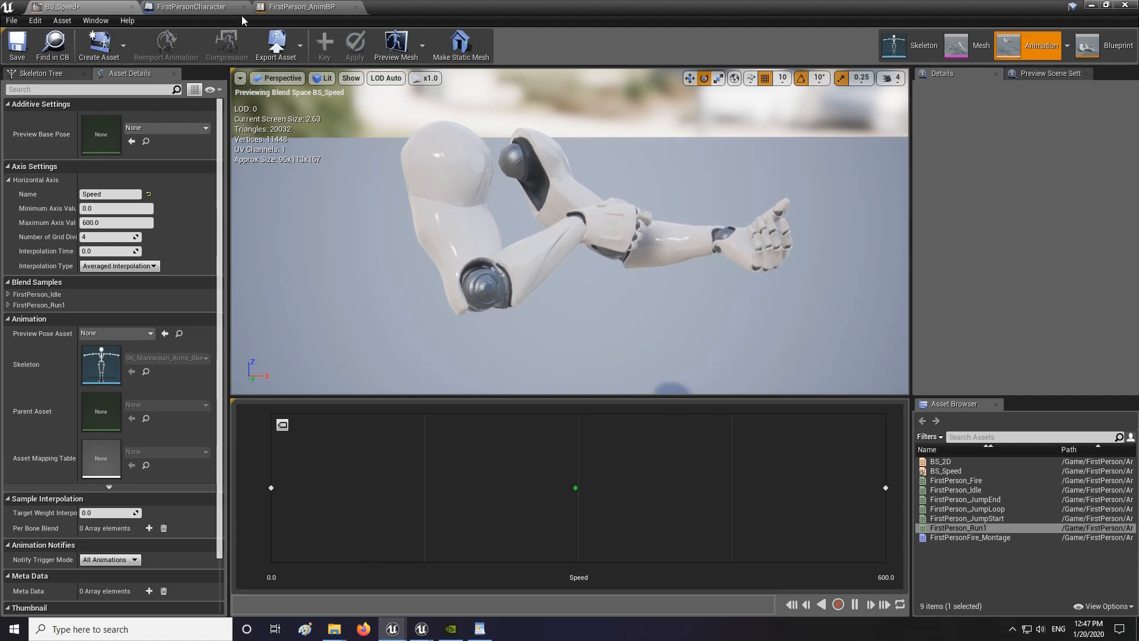
{"action": "left_click", "coordinate": [202, 7]}
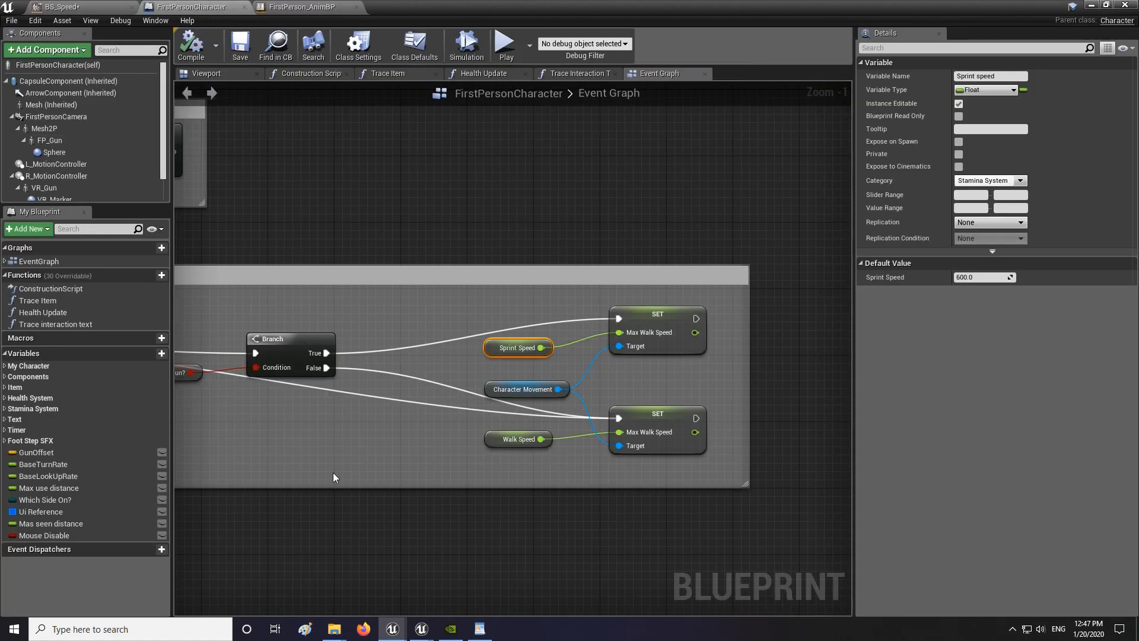
{"action": "scroll", "coordinate": [458, 329], "scroll_direction": "down", "scroll_amount": 4}
{"action": "right_click_drag", "start_coordinate": [420, 370], "coordinate": [614, 333]}
{"action": "scroll", "coordinate": [437, 432], "scroll_direction": "down", "scroll_amount": 2}
{"action": "right_click_drag", "start_coordinate": [481, 458], "coordinate": [483, 389]}
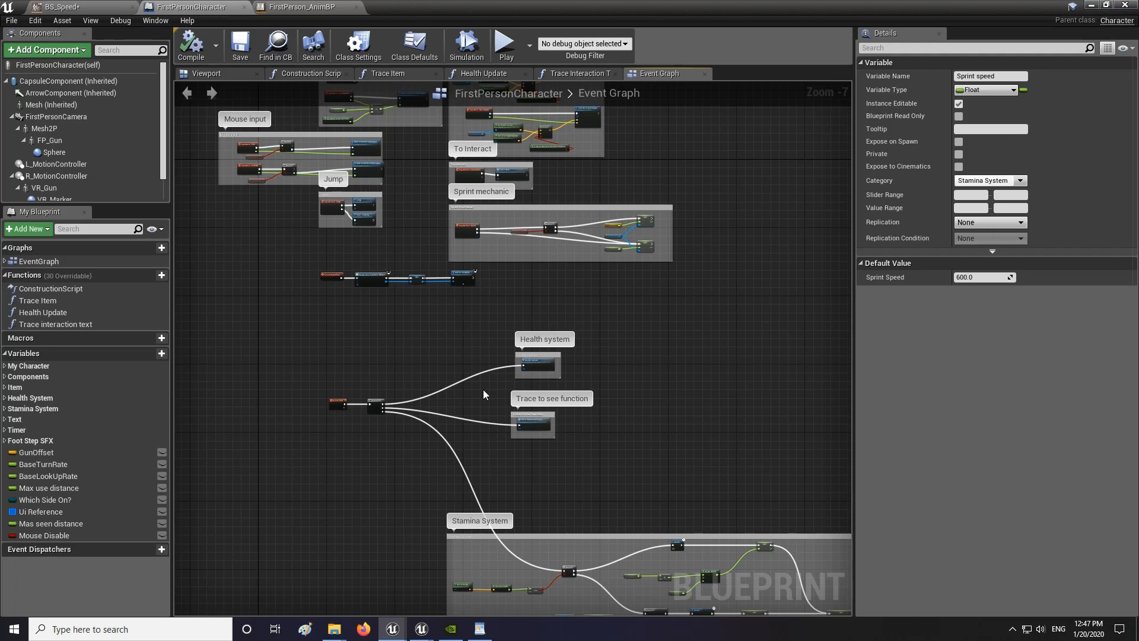
{"action": "scroll", "coordinate": [471, 384], "scroll_direction": "up", "scroll_amount": 3}
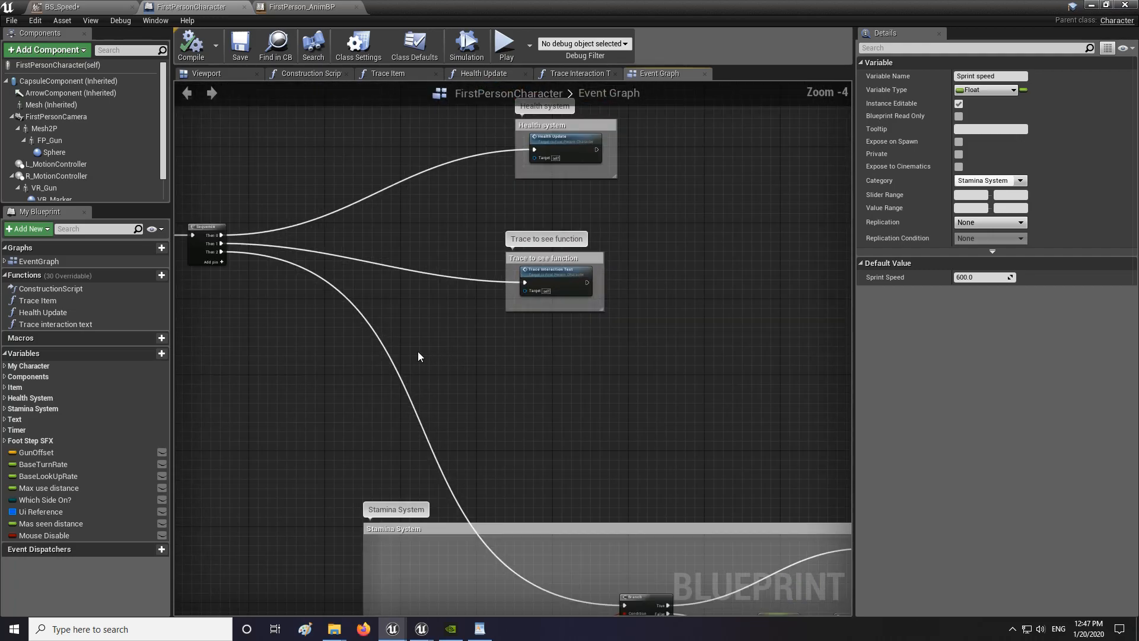
{"action": "right_click_drag", "start_coordinate": [418, 352], "coordinate": [486, 401]}
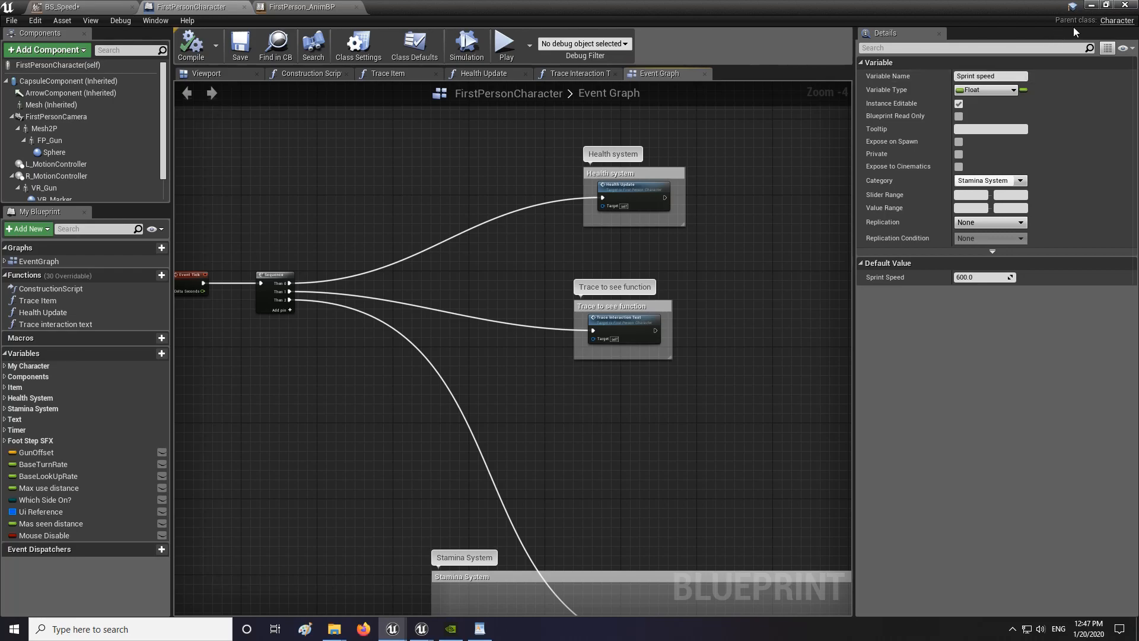
- Return to the level editor and playtest the level, walking and sprinting to check the speed-driven arm animation, and end the session
{"action": "left_click", "coordinate": [1090, 6]}
{"action": "mouse_move", "coordinate": [641, 406]}
{"action": "right_mouse_down"}
{"action": "mouse_move", "coordinate": [730, 386]}
{"action": "mouse_move", "coordinate": [640, 407]}
{"action": "right_mouse_up"}
{"action": "key", "text": "w"}
{"action": "right_click_drag", "start_coordinate": [561, 436], "coordinate": [554, 436]}
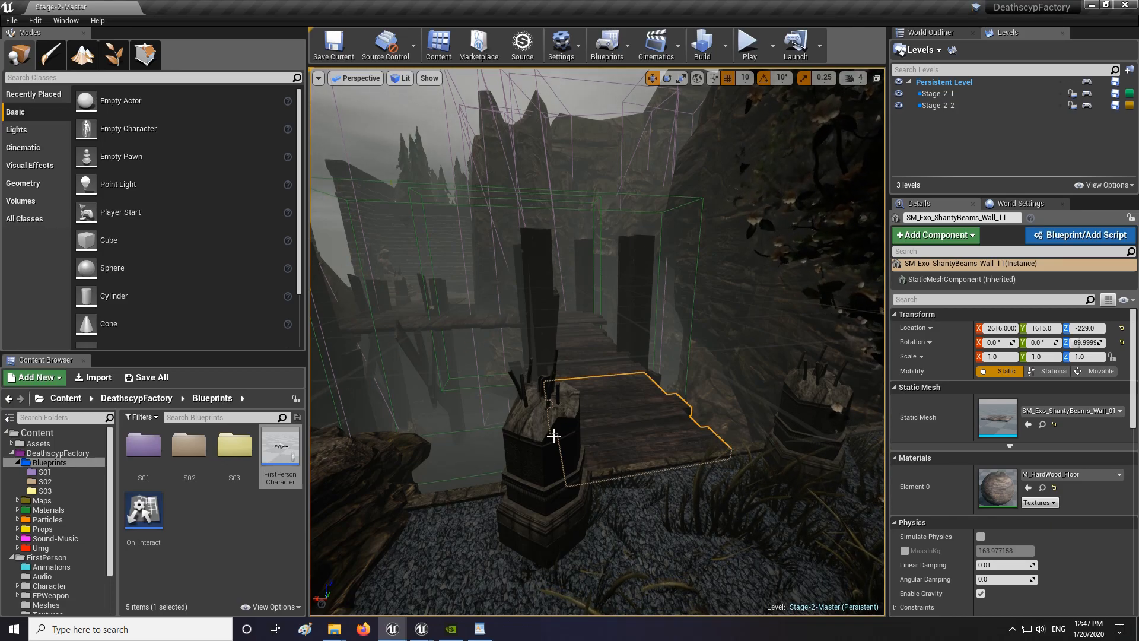
{"action": "left_click", "coordinate": [742, 43]}
{"action": "key", "text": "w"}
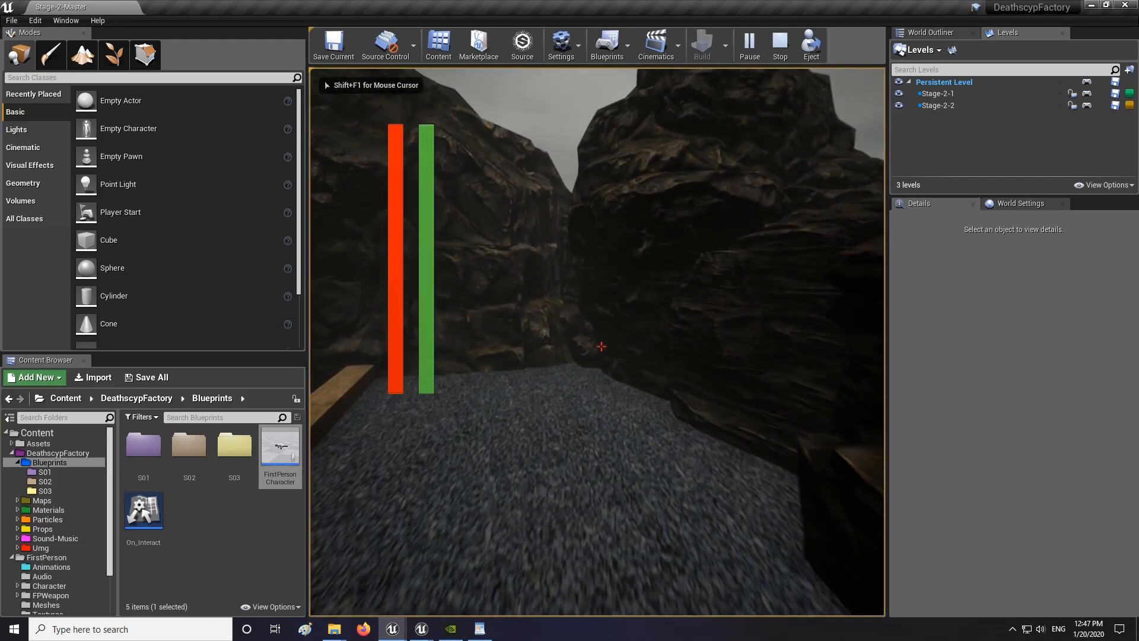
{"action": "key", "text": "w"}
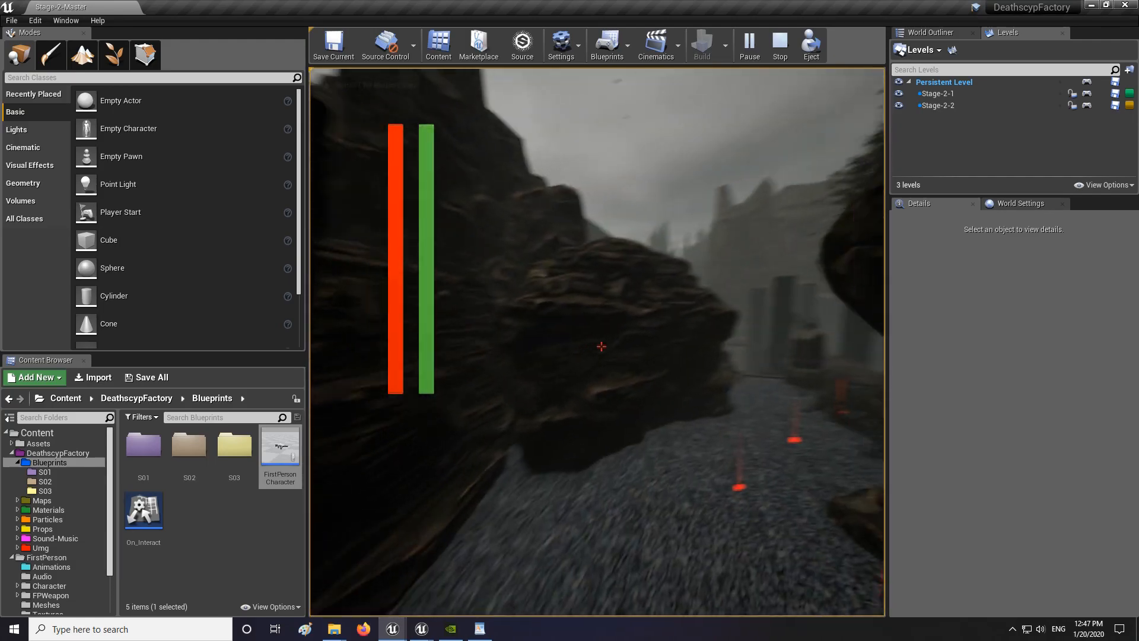
{"action": "key", "text": "w"}
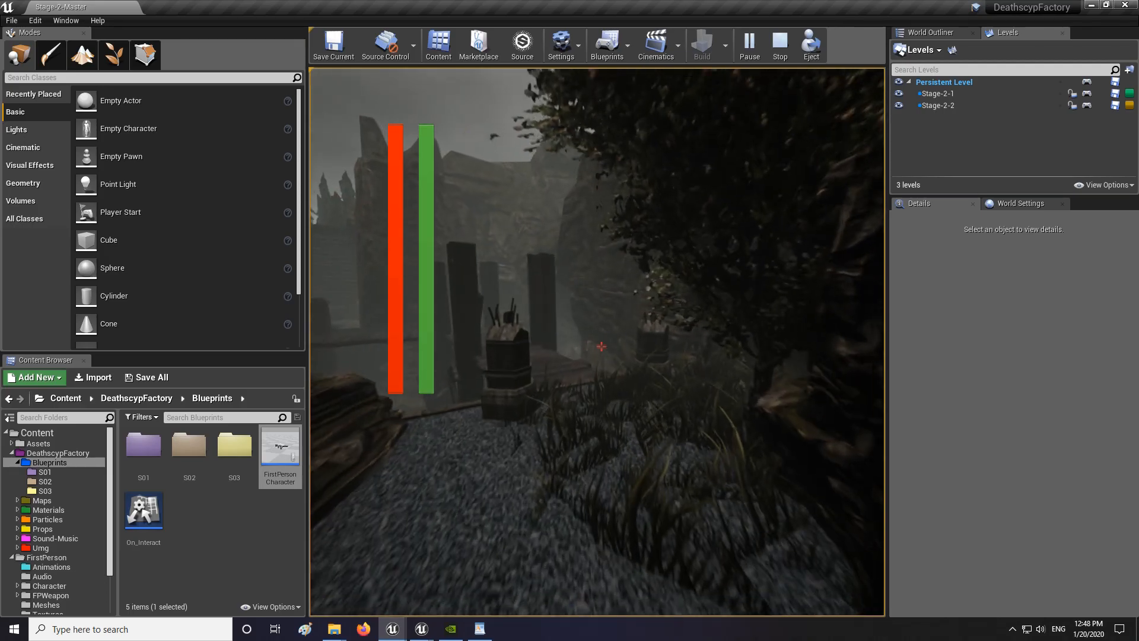
{"action": "key", "text": "w"}
{"action": "key", "text": "shift"}
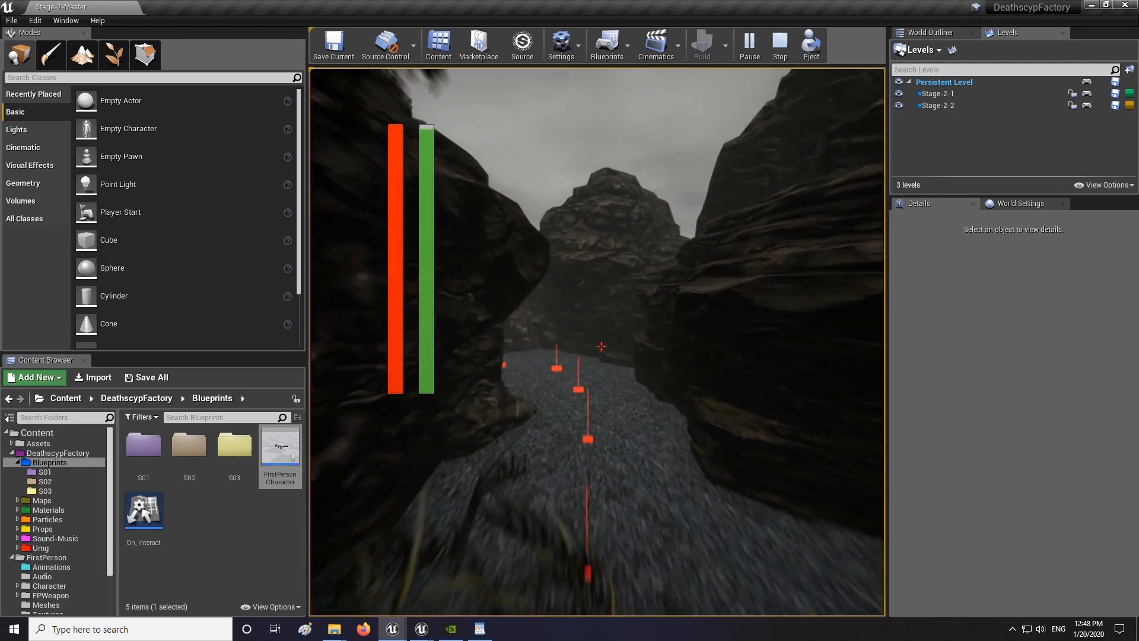
{"action": "key", "text": "w"}
{"action": "key", "text": "w"}
{"action": "key", "text": "Escape"}
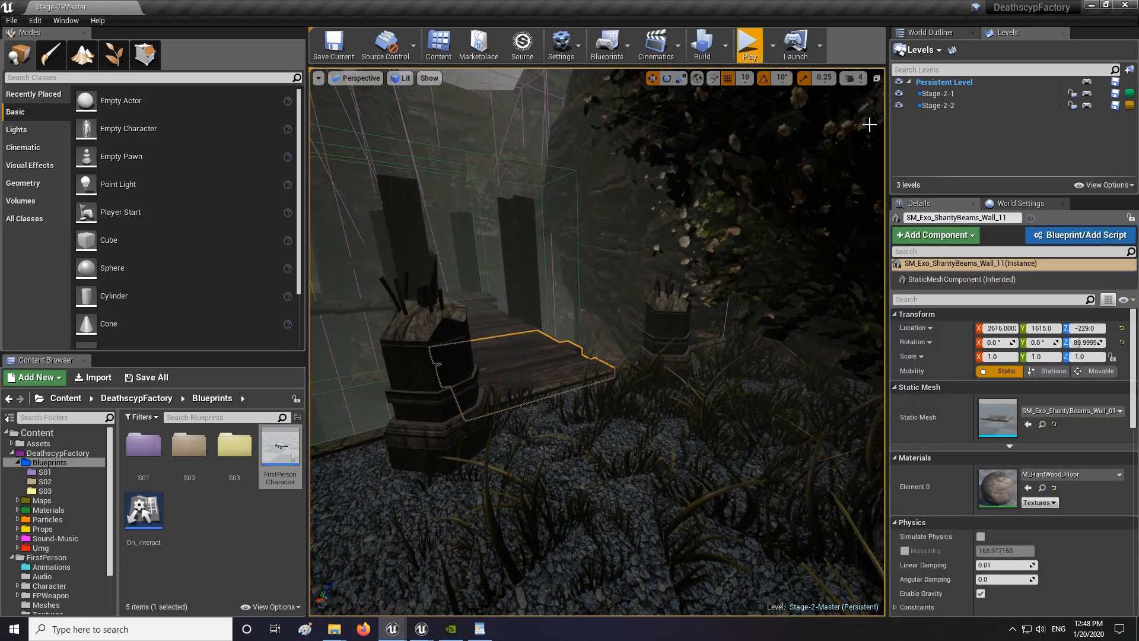
- Try the plain FirstPerson_Run1 animation in place of BS_Speed as FPP_Run's Final Animation Pose in FirstPerson_AnimBP, and save the blueprint
{"action": "double_click", "coordinate": [277, 428]}
{"action": "left_click", "coordinate": [282, 10]}
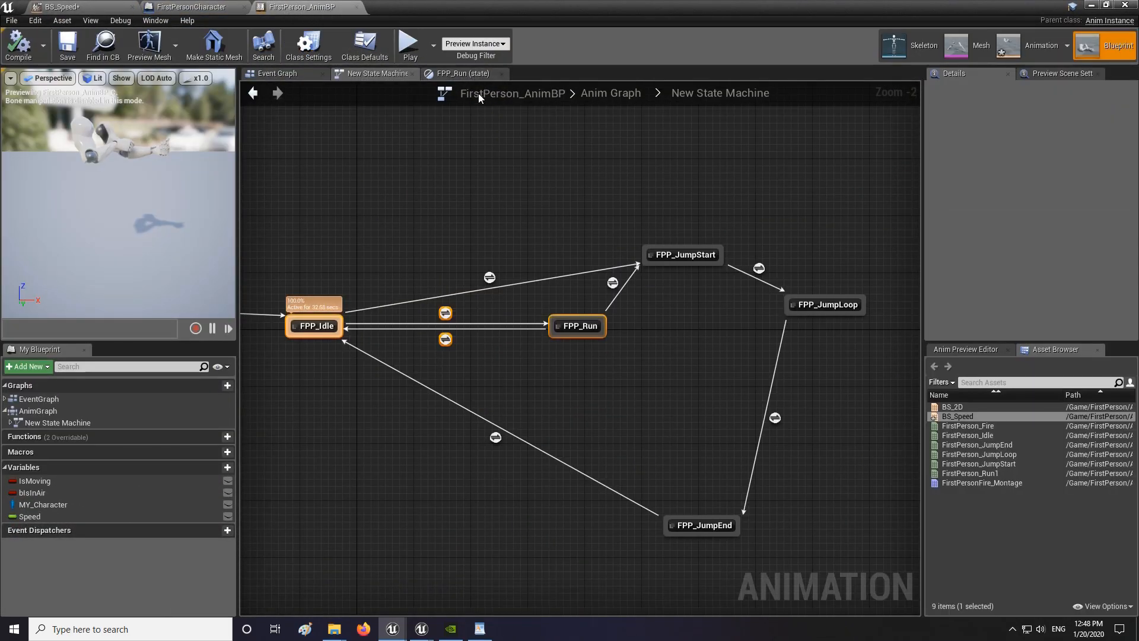
{"action": "left_click", "coordinate": [472, 74]}
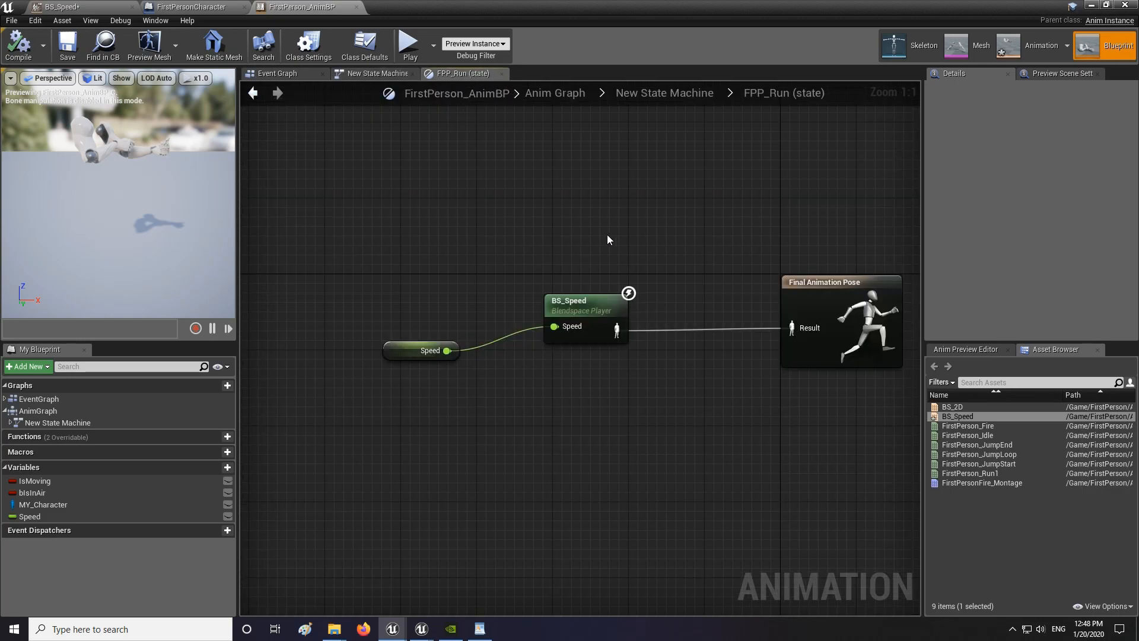
{"action": "right_click_drag", "start_coordinate": [610, 238], "coordinate": [595, 311]}
{"action": "left_click_drag", "start_coordinate": [981, 482], "coordinate": [574, 261]}
{"action": "left_click_drag", "start_coordinate": [664, 286], "coordinate": [800, 409]}
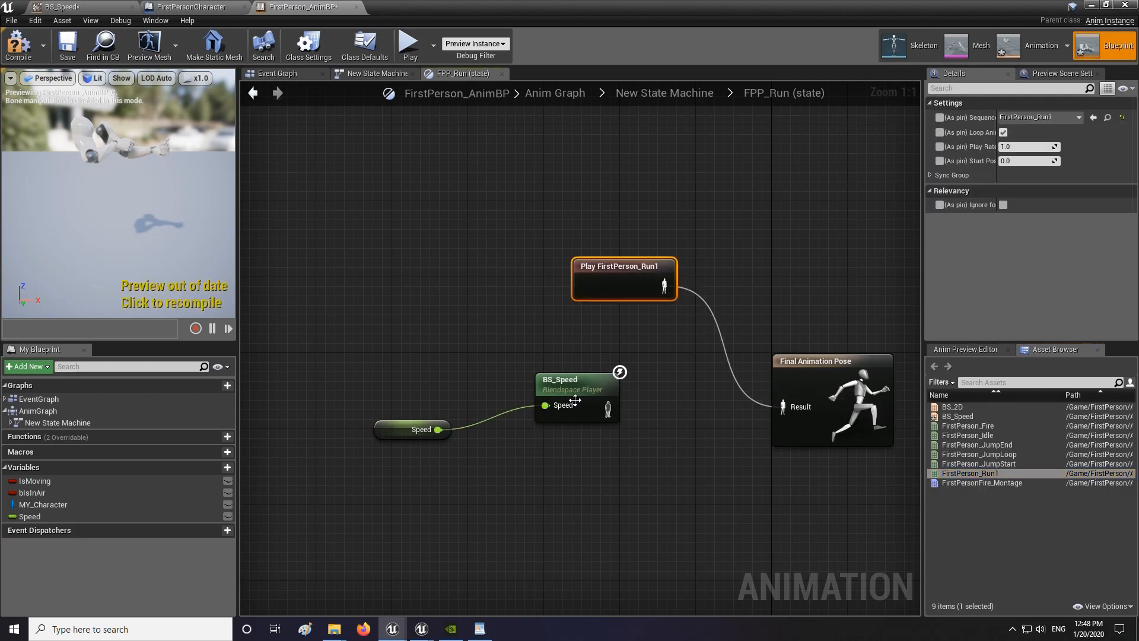
{"action": "key", "text": "ctrl+s"}
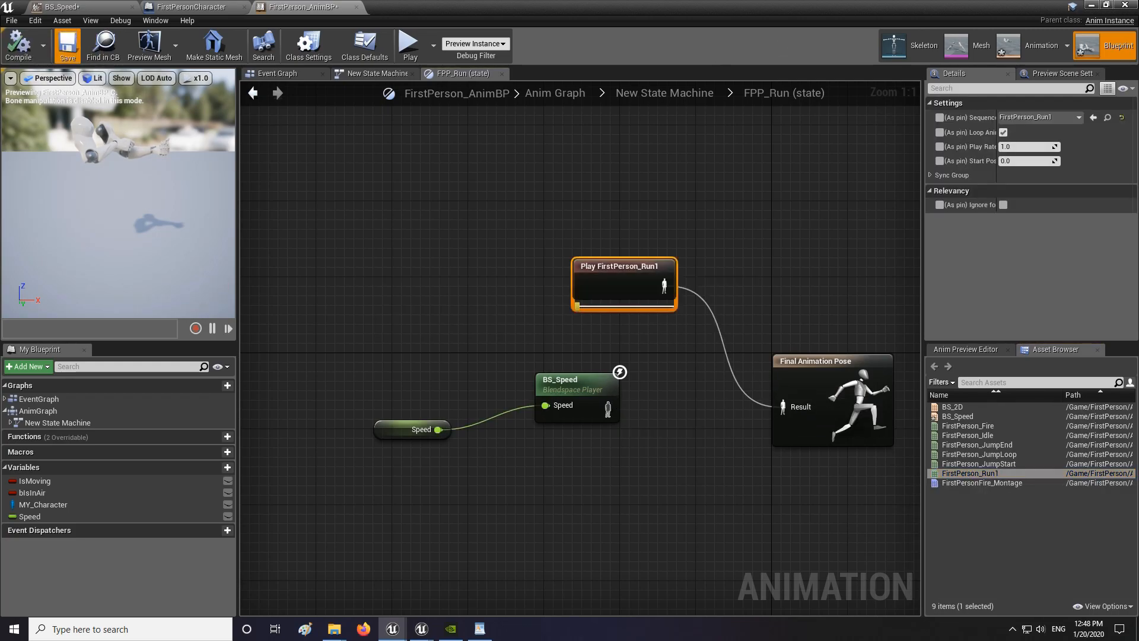
- Playtest the level with FirstPerson_Run1 feeding the run state, walking and sprinting along the path, and stop playing
{"action": "left_click", "coordinate": [1090, 7]}
{"action": "left_click", "coordinate": [750, 45]}
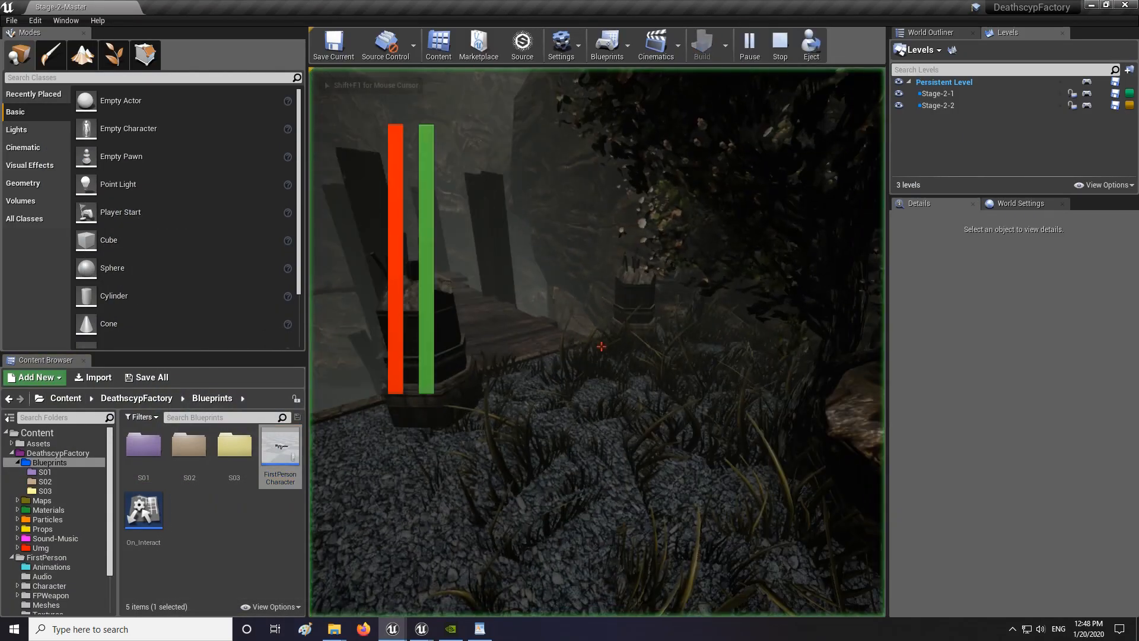
{"action": "key", "text": "w"}
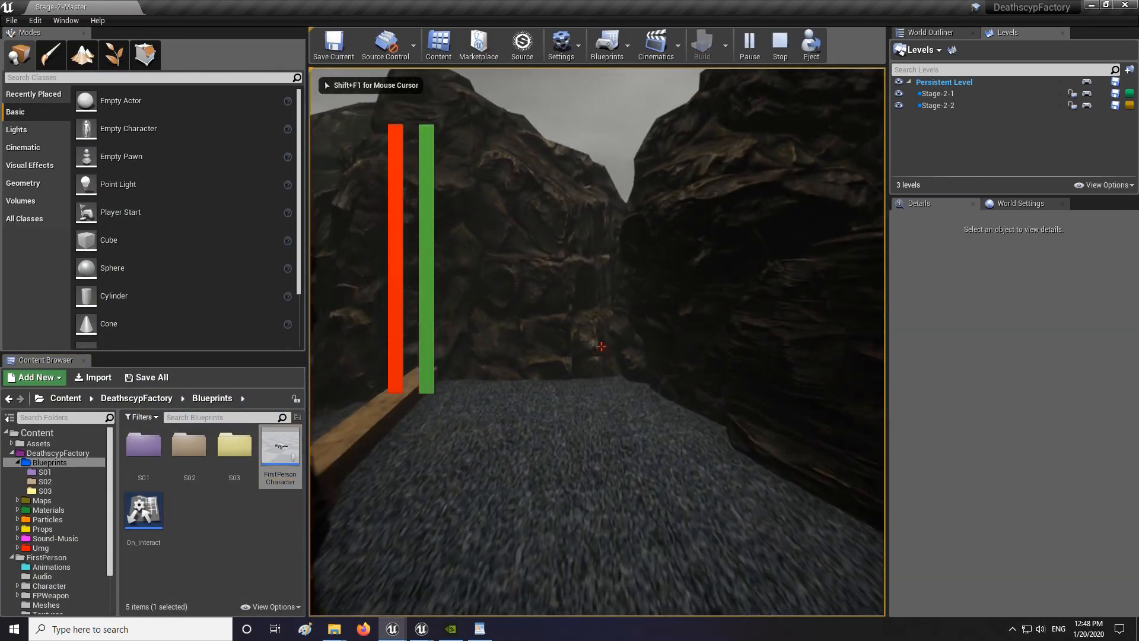
{"action": "key", "text": "w"}
{"action": "key", "text": "shift+w"}
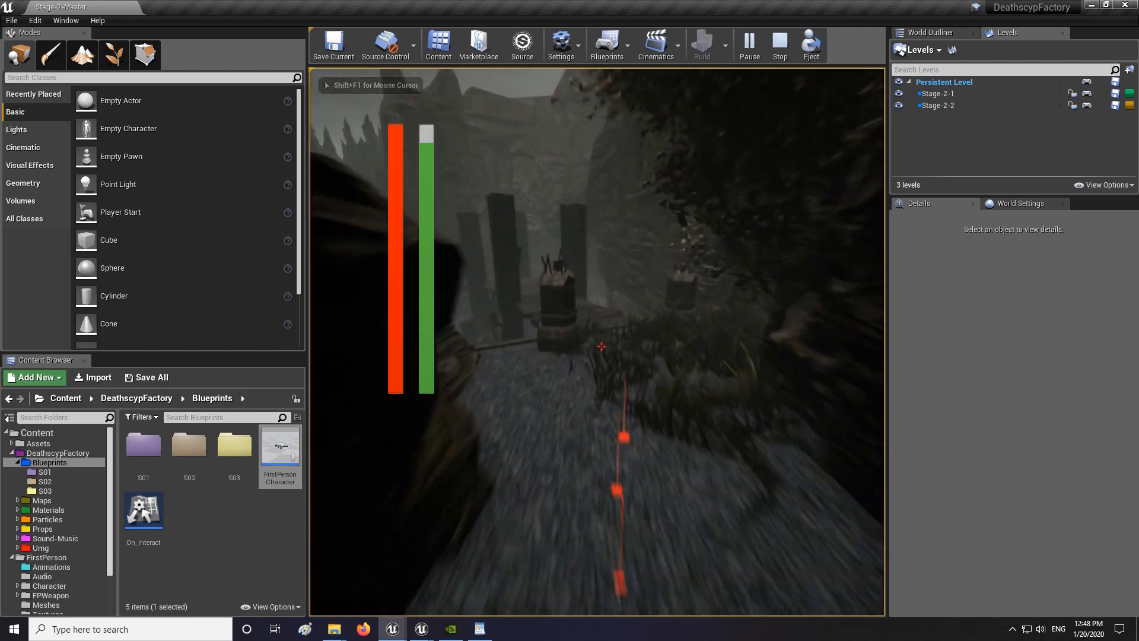
{"action": "key", "text": "Escape"}
- Reconnect BS_Speed to the Final Animation Pose in FirstPerson_AnimBP's FPP_Run state and save the blueprint
{"action": "double_click", "coordinate": [280, 450]}
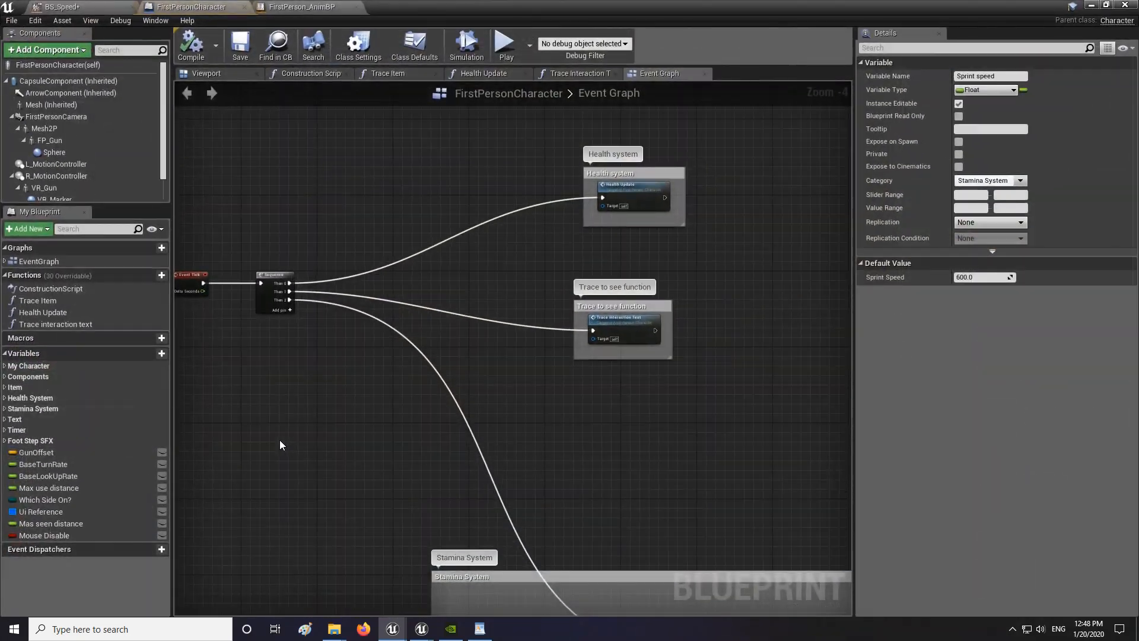
{"action": "left_click", "coordinate": [297, 7]}
{"action": "left_click_drag", "start_coordinate": [607, 408], "coordinate": [782, 407]}
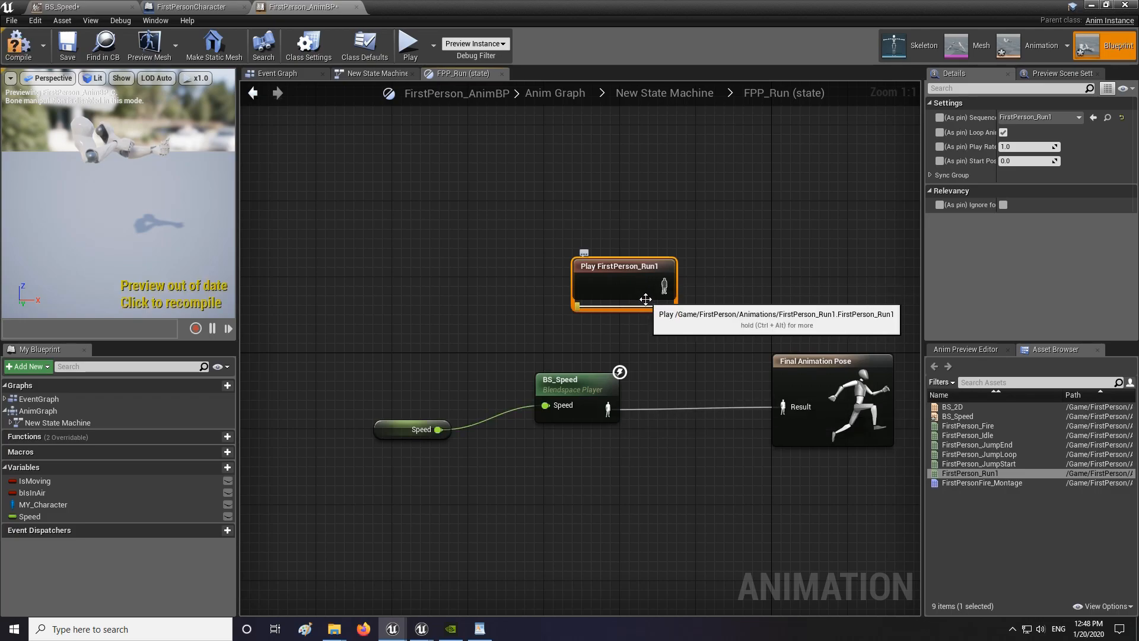
{"action": "left_click", "coordinate": [68, 47]}
{"action": "left_click", "coordinate": [191, 7]}
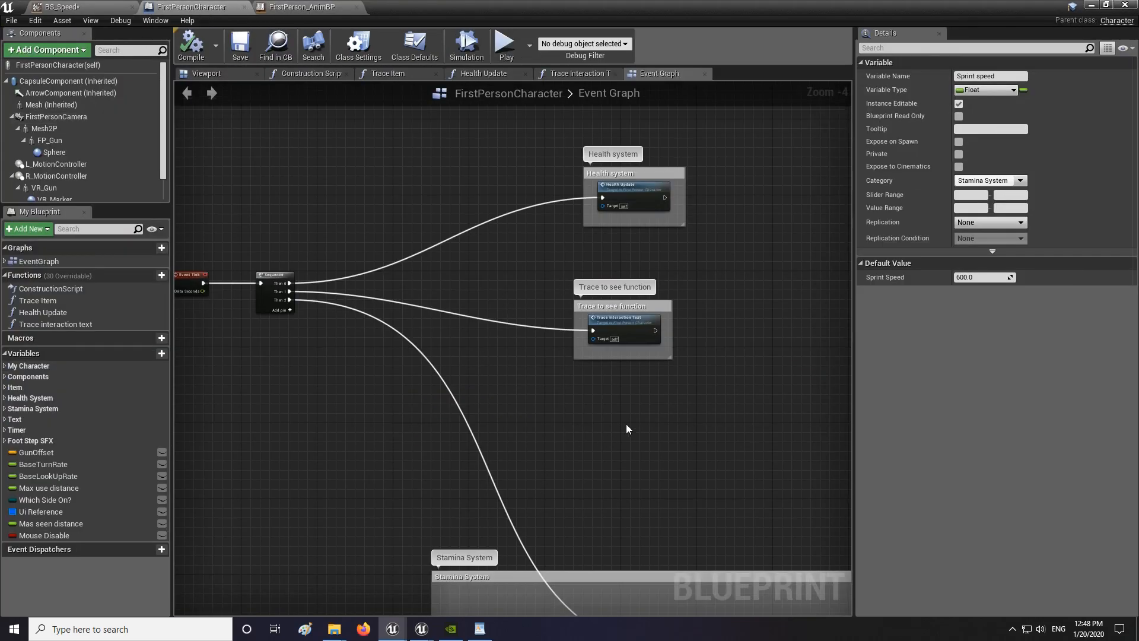
{"action": "right_click_drag", "start_coordinate": [603, 433], "coordinate": [621, 426]}
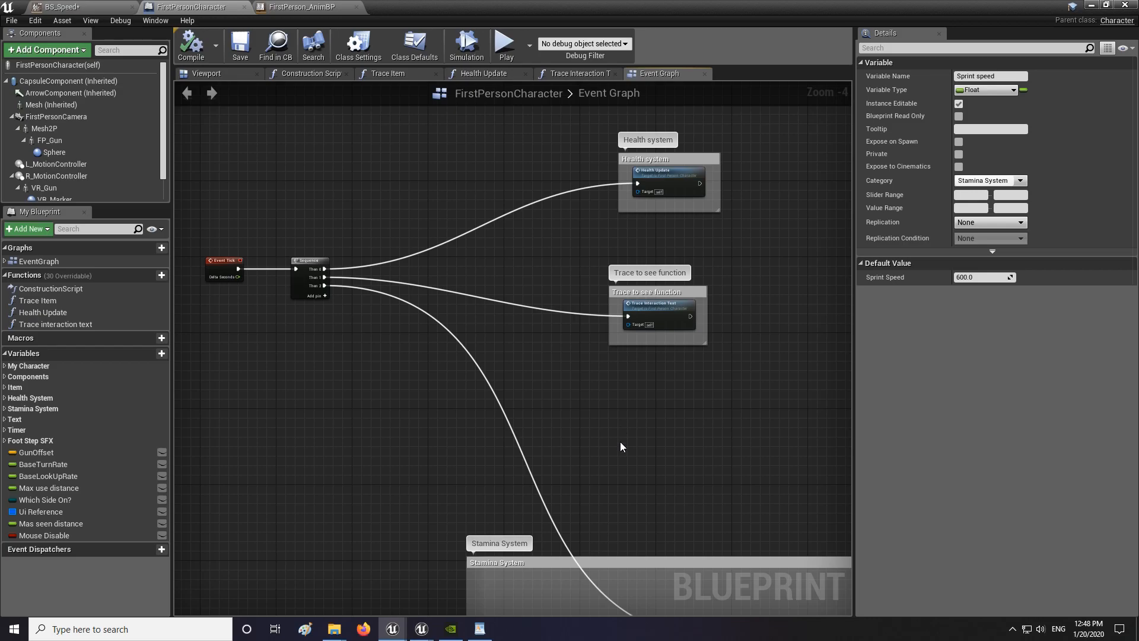
{"action": "scroll", "coordinate": [621, 436], "scroll_direction": "down", "scroll_amount": 5}
{"action": "right_click_drag", "start_coordinate": [774, 343], "coordinate": [621, 372]}
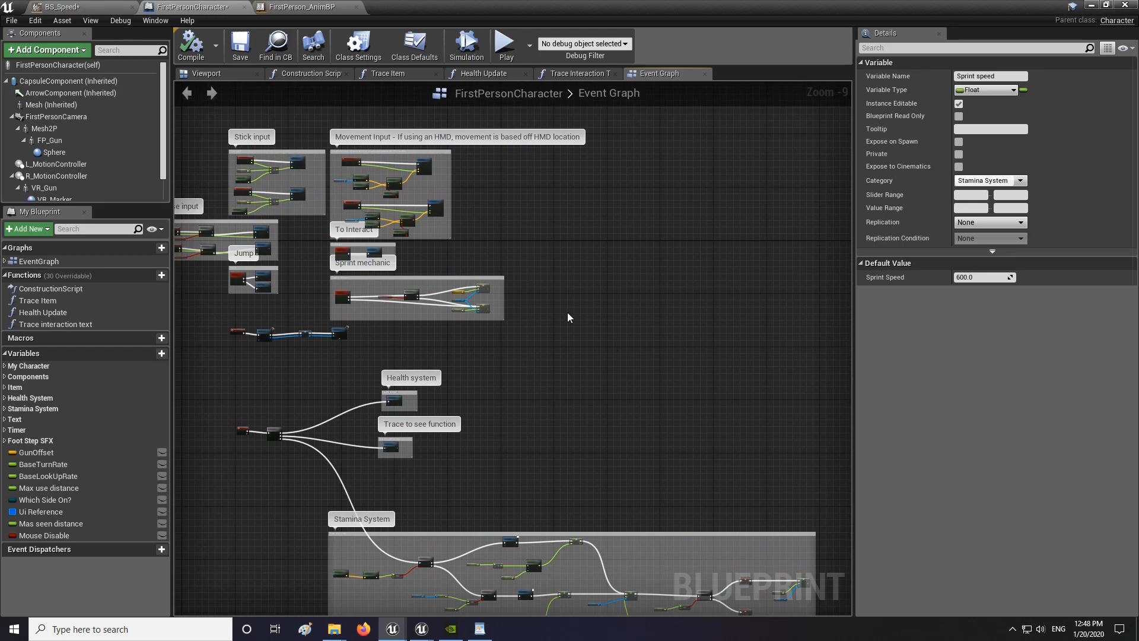
{"action": "right_click_drag", "start_coordinate": [500, 238], "coordinate": [600, 181]}
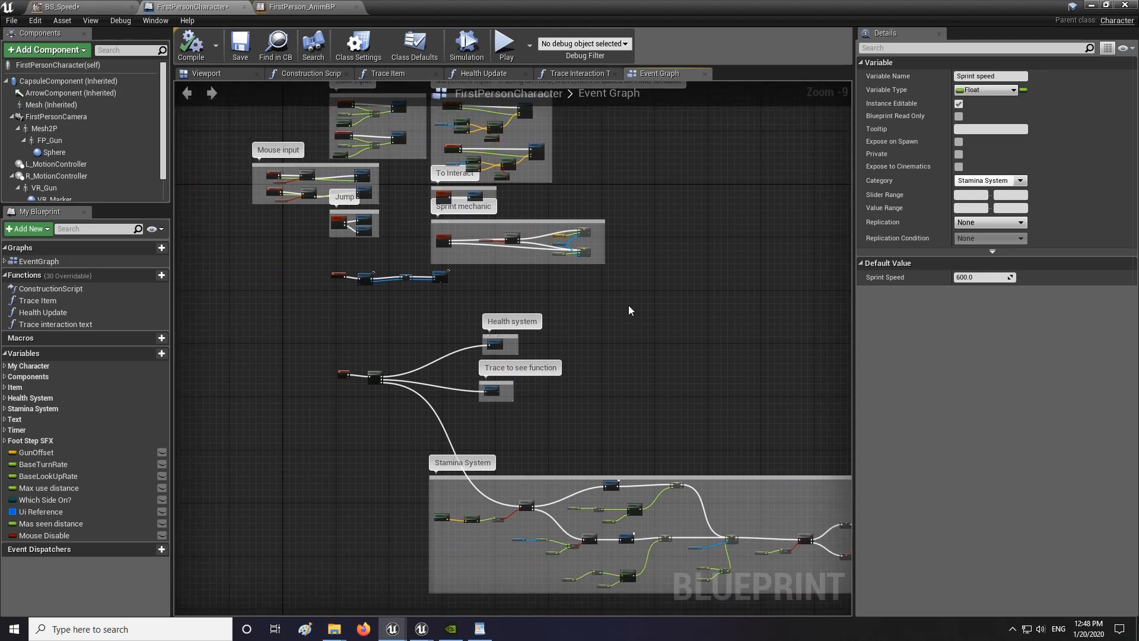
- Delete the unused Play FirstPerson_Run1 node from FirstPerson_AnimBP's FPP_Run state and save the blueprint
{"action": "left_click", "coordinate": [277, 5]}
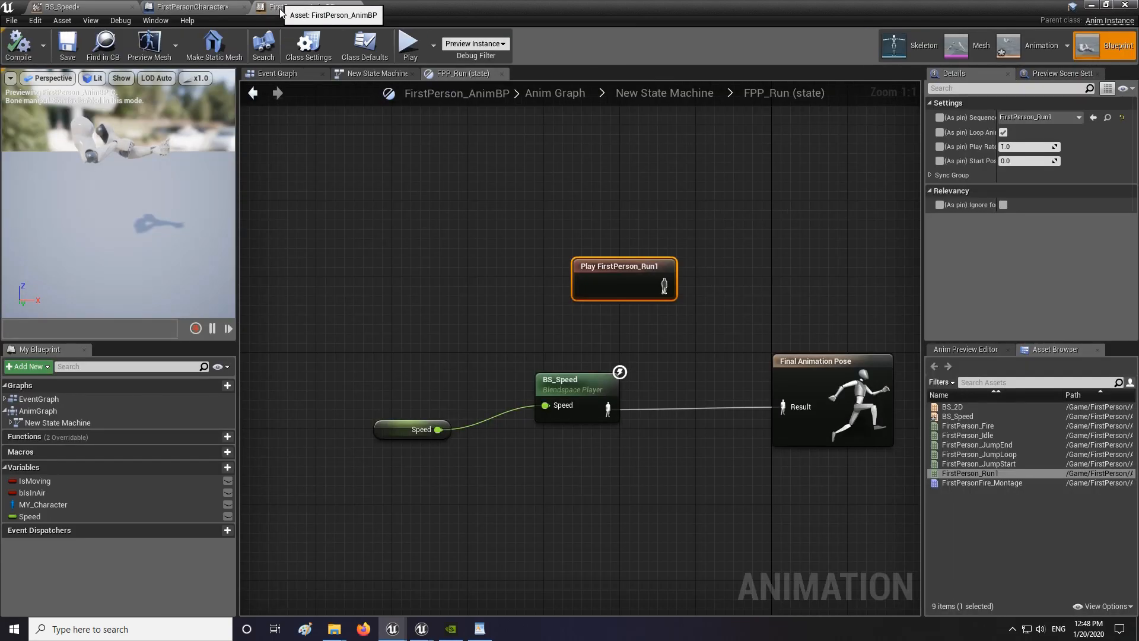
{"action": "key", "text": "Delete"}
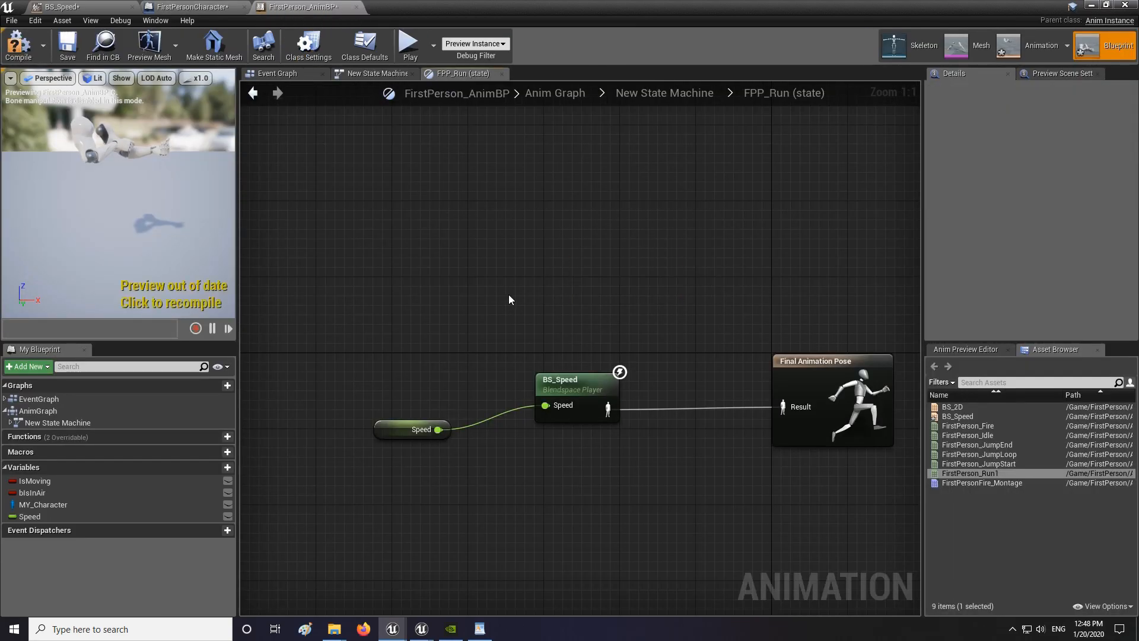
{"action": "left_click", "coordinate": [66, 47]}
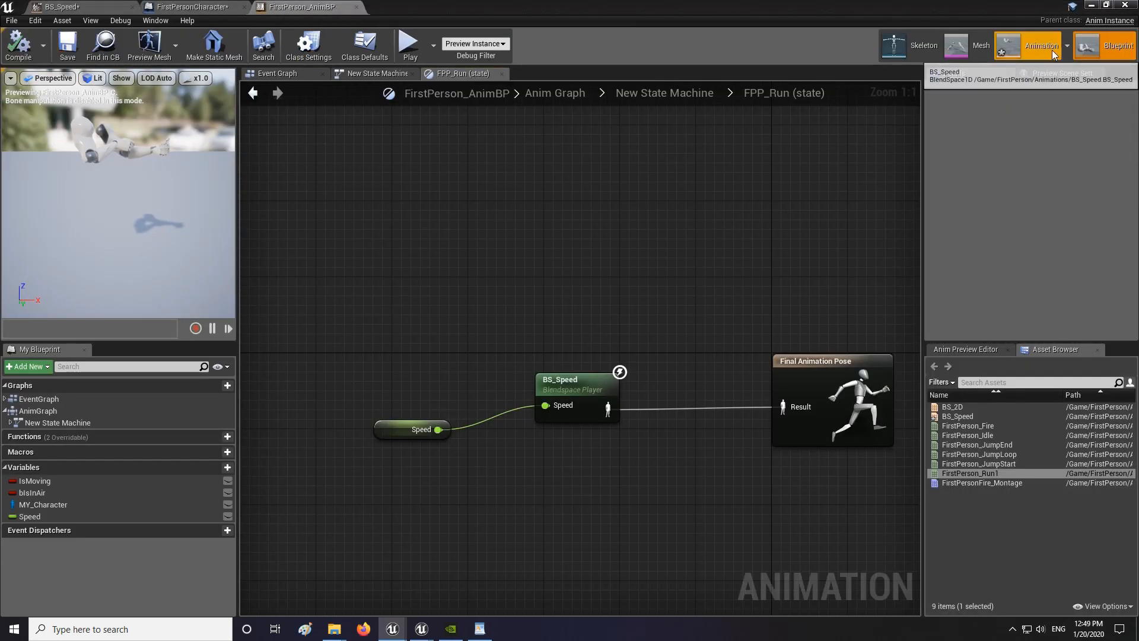
- Return to the level editor and save all modified assets in the project
{"action": "left_click", "coordinate": [1094, 6]}
{"action": "mouse_move", "coordinate": [577, 356]}
{"action": "right_mouse_down"}
{"action": "mouse_move", "coordinate": [575, 290]}
{"action": "mouse_move", "coordinate": [575, 344]}
{"action": "right_mouse_up"}
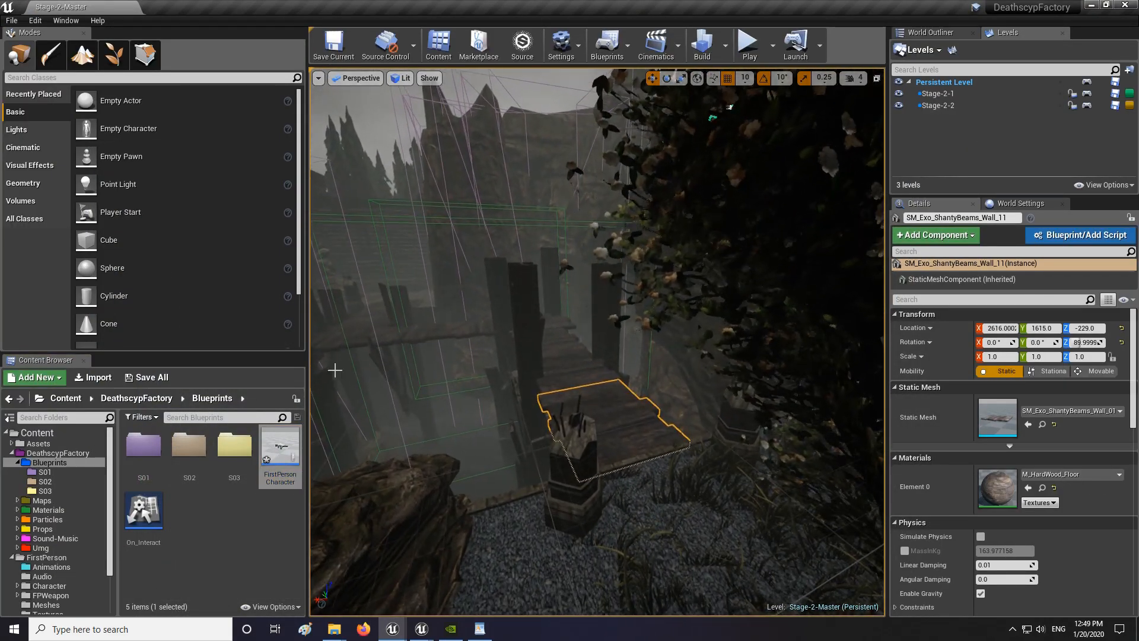
{"action": "left_click", "coordinate": [149, 377]}
{"action": "left_click", "coordinate": [676, 421]}
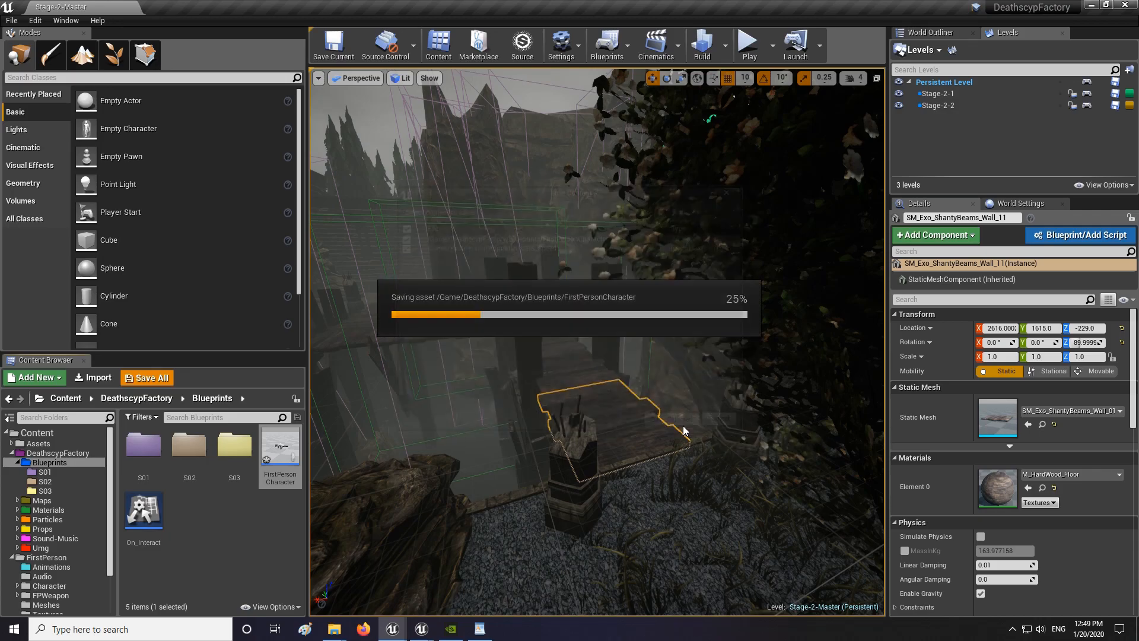
- Playtest the level with BS_Speed driving the run state, sprinting along the path and across the wooden bridge, and end the session
{"action": "right_click_drag", "start_coordinate": [682, 433], "coordinate": [682, 386]}
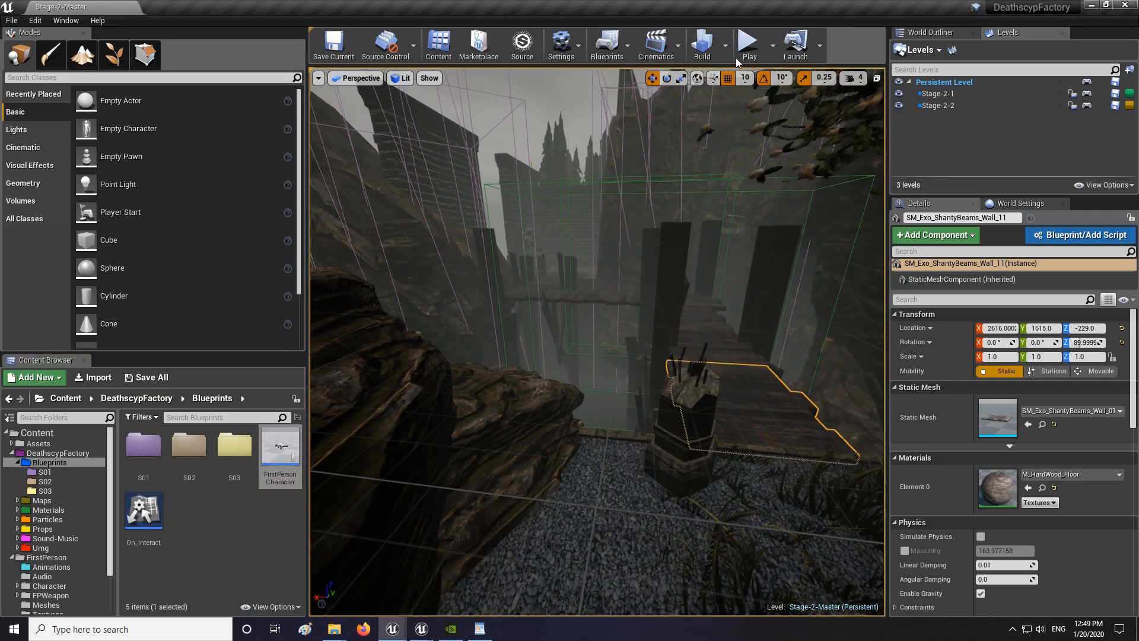
{"action": "left_click", "coordinate": [747, 43]}
{"action": "key", "text": "w"}
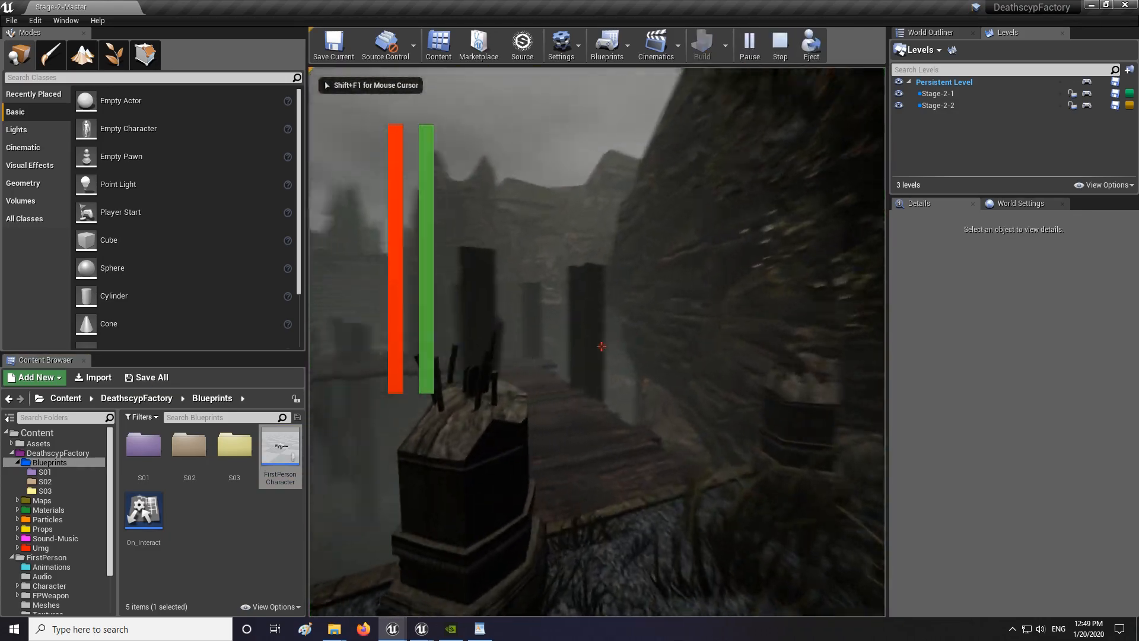
{"action": "key", "text": "shift+w"}
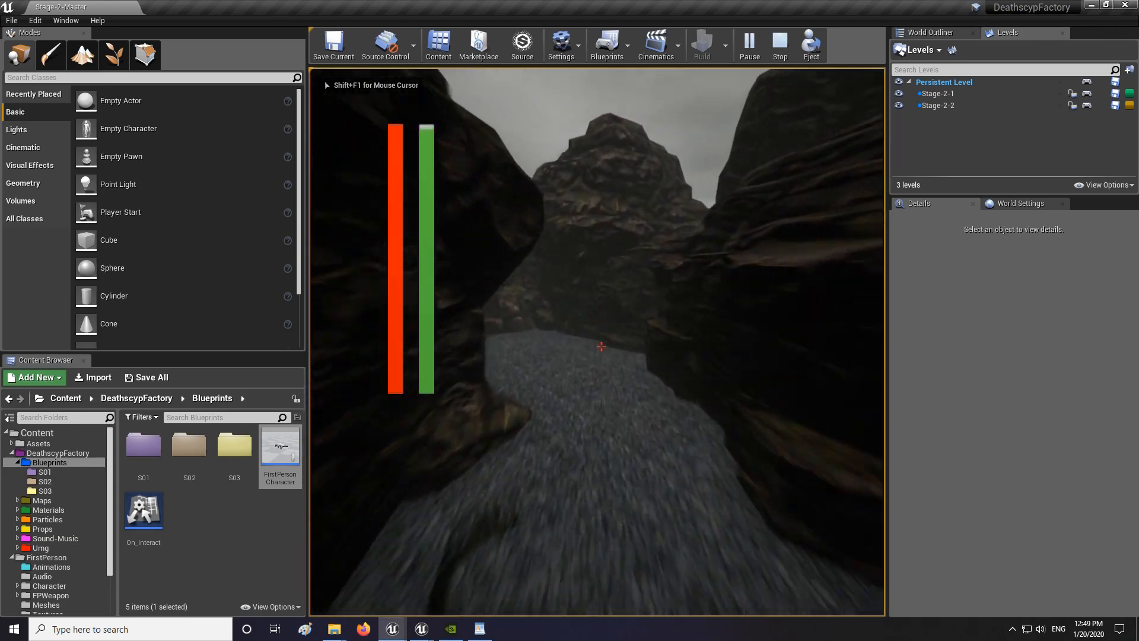
{"action": "key", "text": "shift+w"}
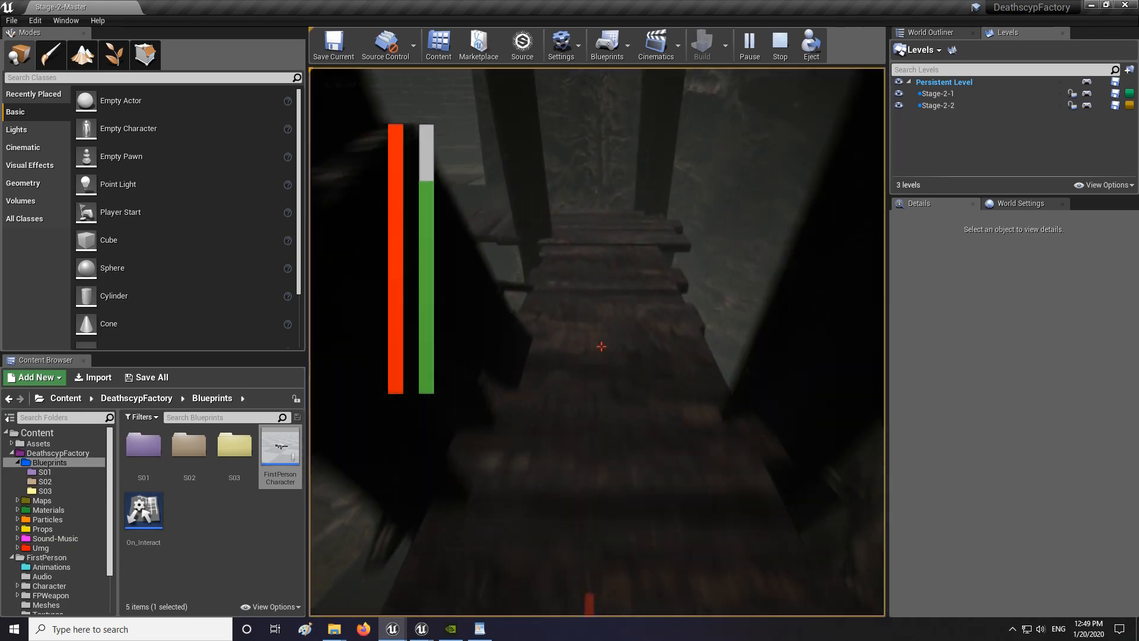
{"action": "key", "text": "shift+w"}
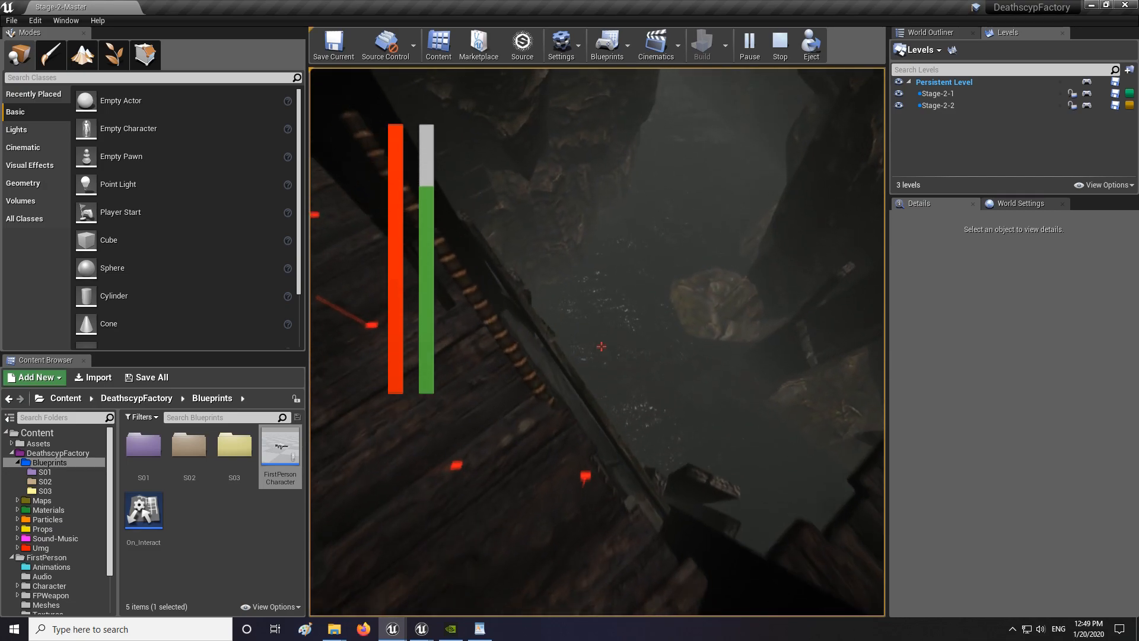
{"action": "key", "text": "shift+w"}
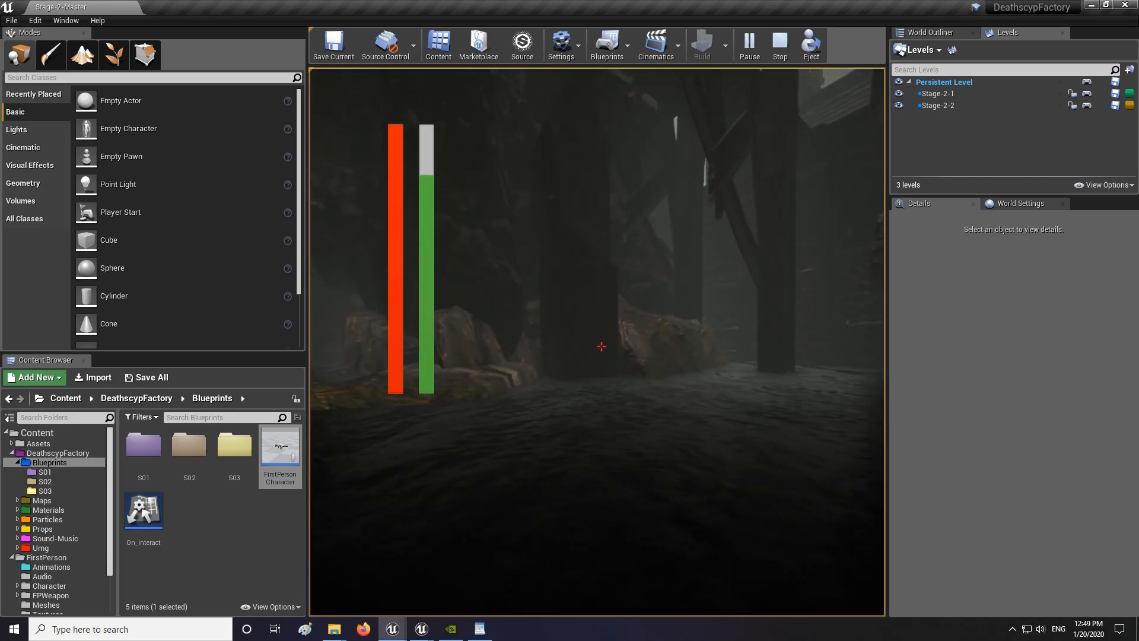
{"action": "key", "text": "Escape"}
{"action": "key", "text": "w"}
{"action": "right_click_drag", "start_coordinate": [713, 147], "coordinate": [851, 136]}
{"action": "key", "text": "w"}
{"action": "key", "text": "w"}
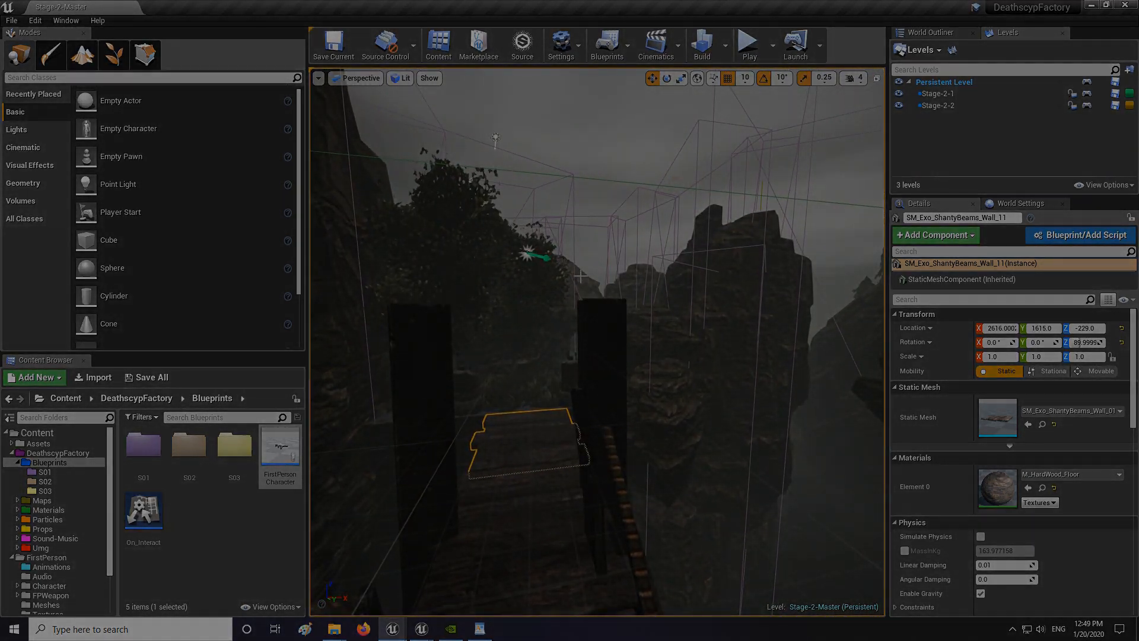